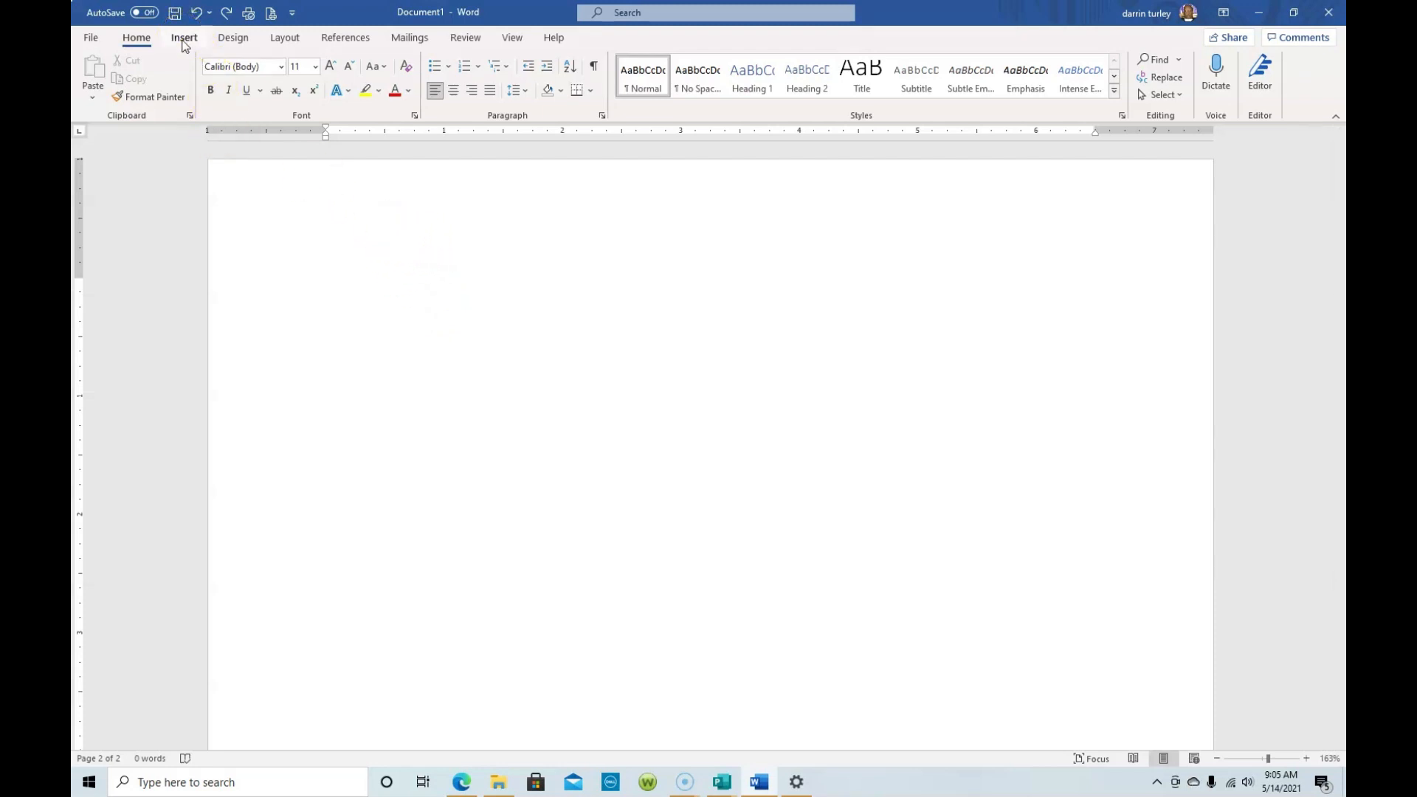
Open the chart insertion options and preview the Line, Pie, 3-D Pie and Pie of Pie chart types
click(184, 39)
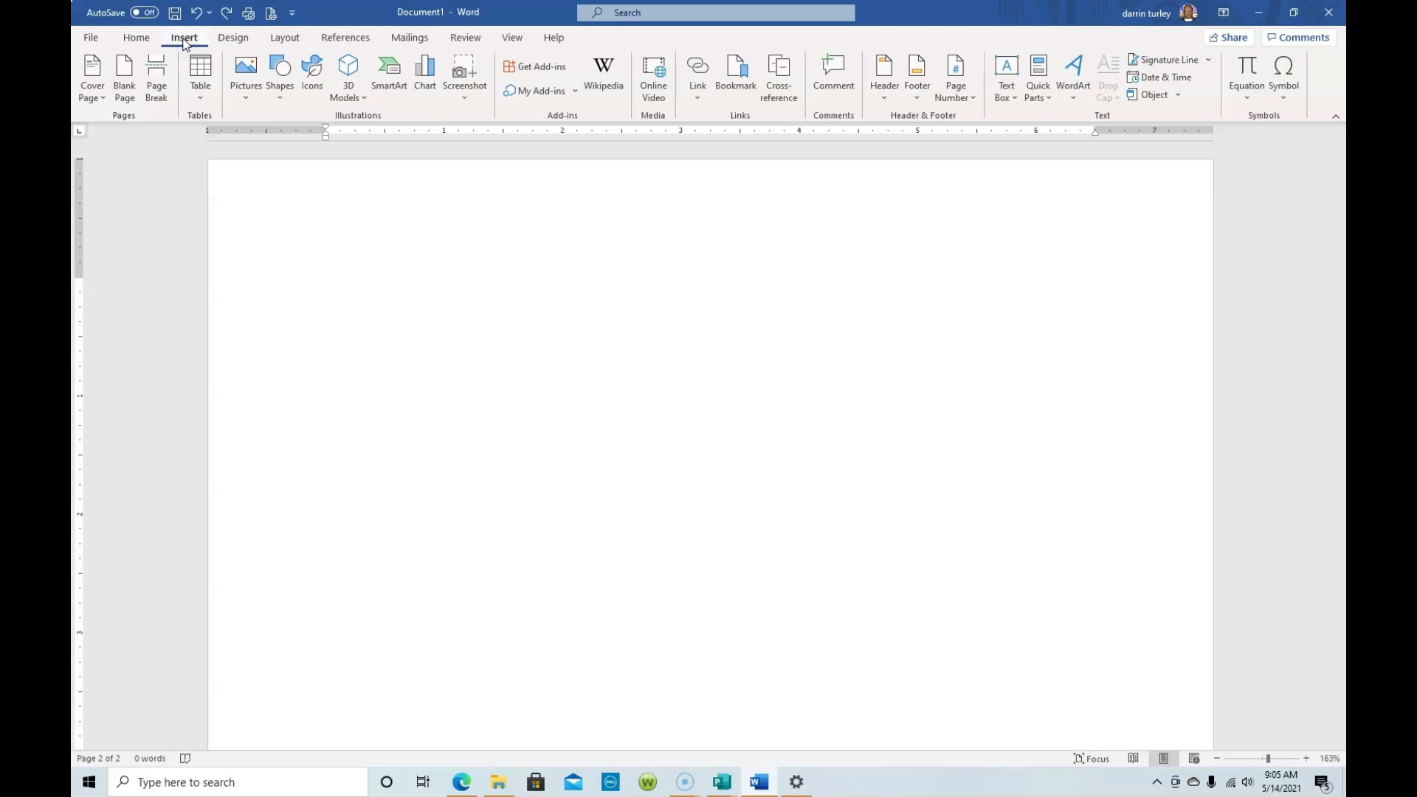
click(425, 83)
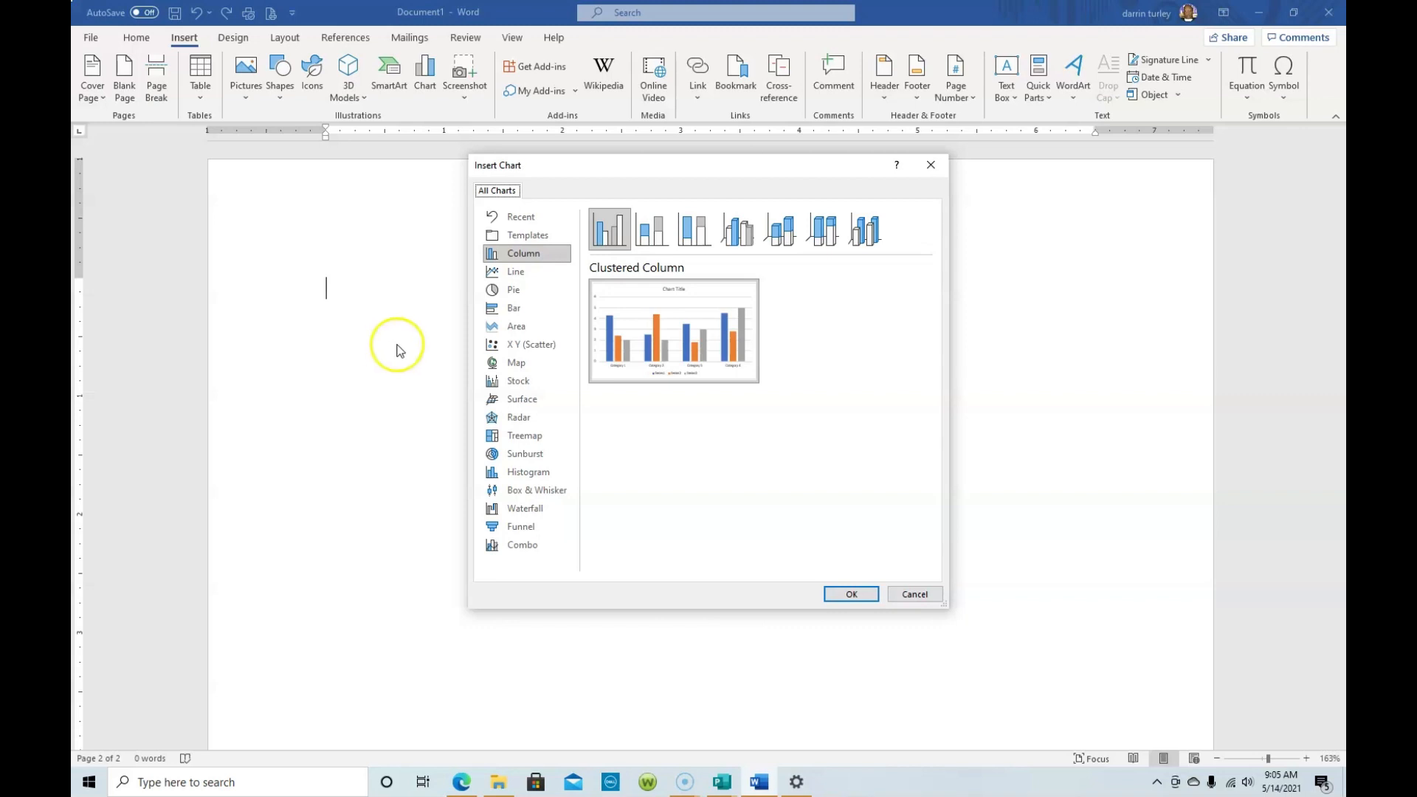
click(515, 272)
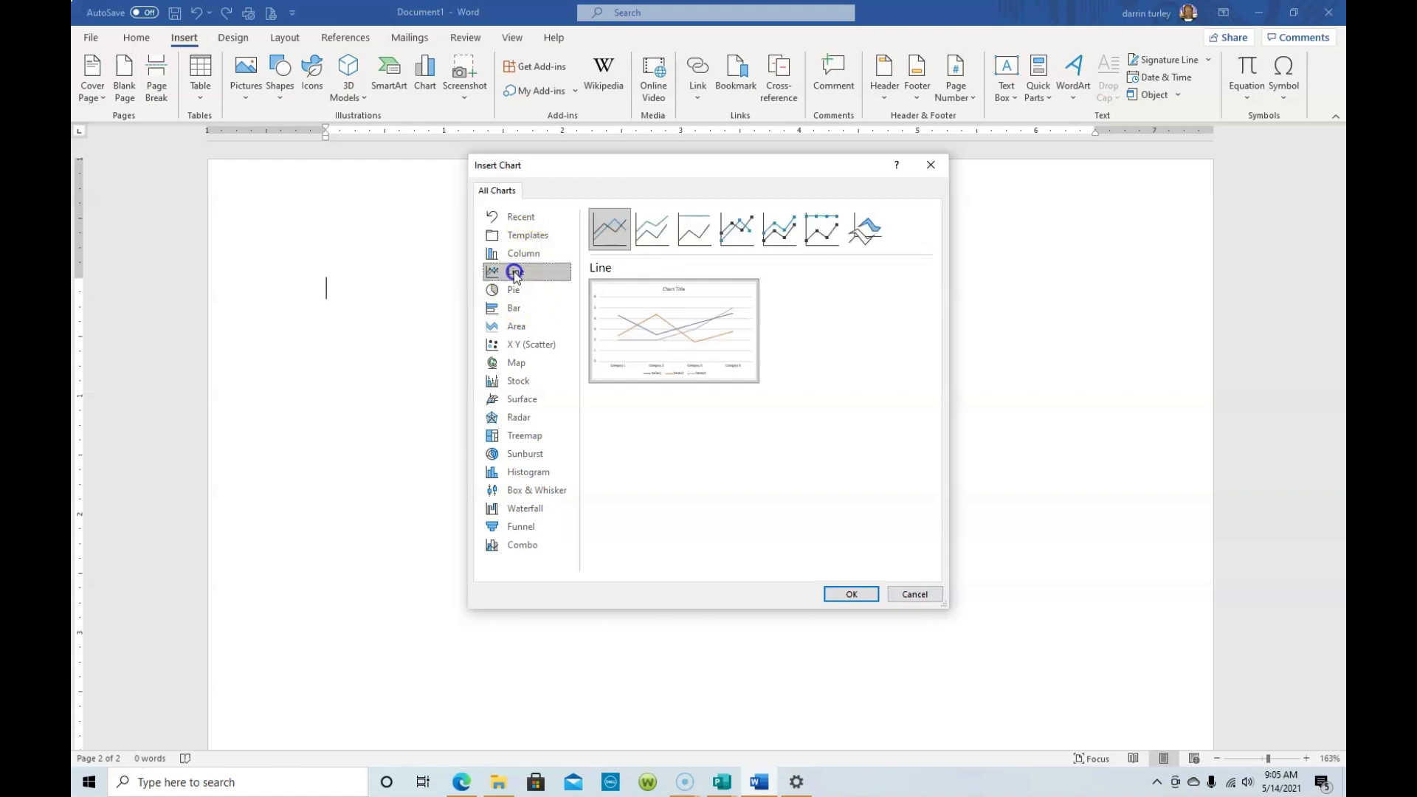
click(516, 290)
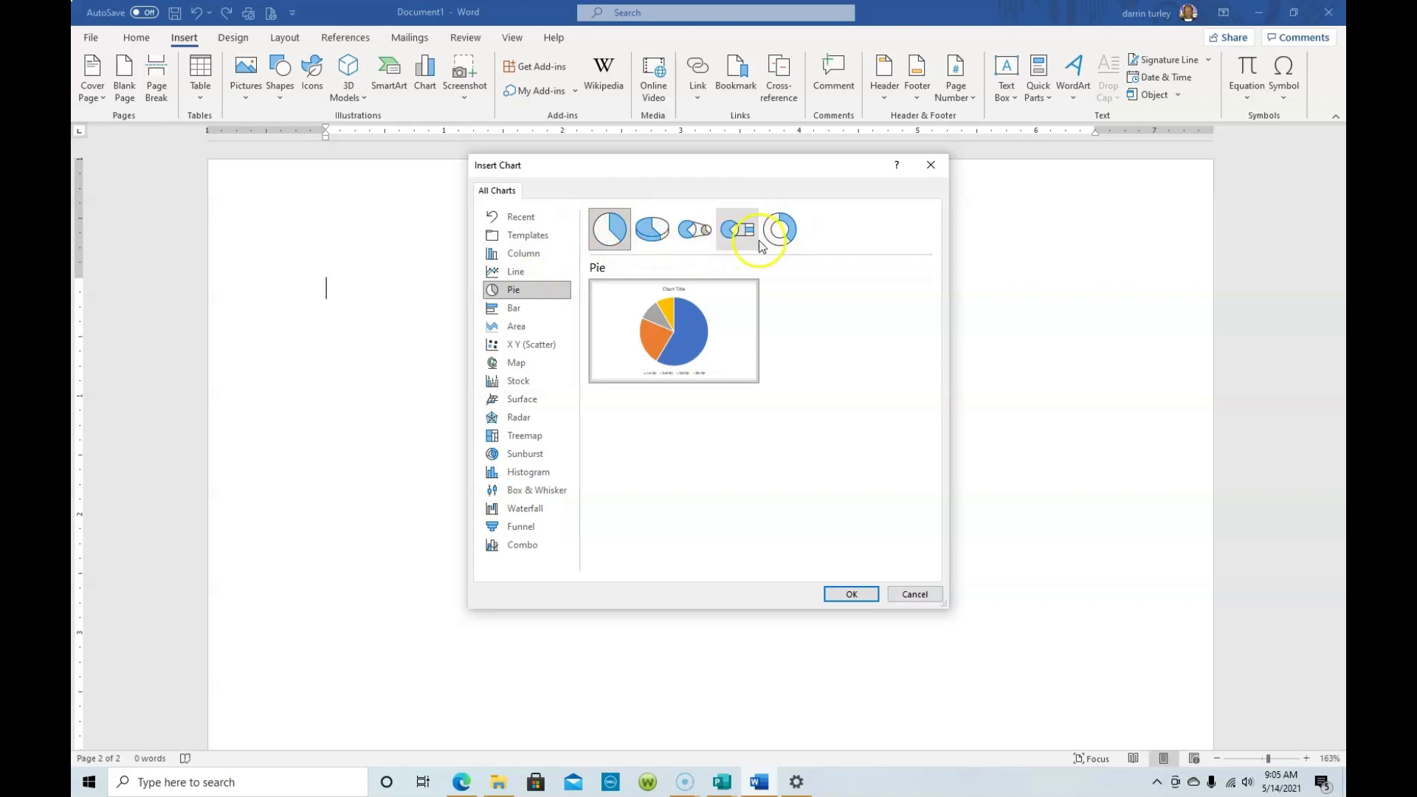
click(611, 233)
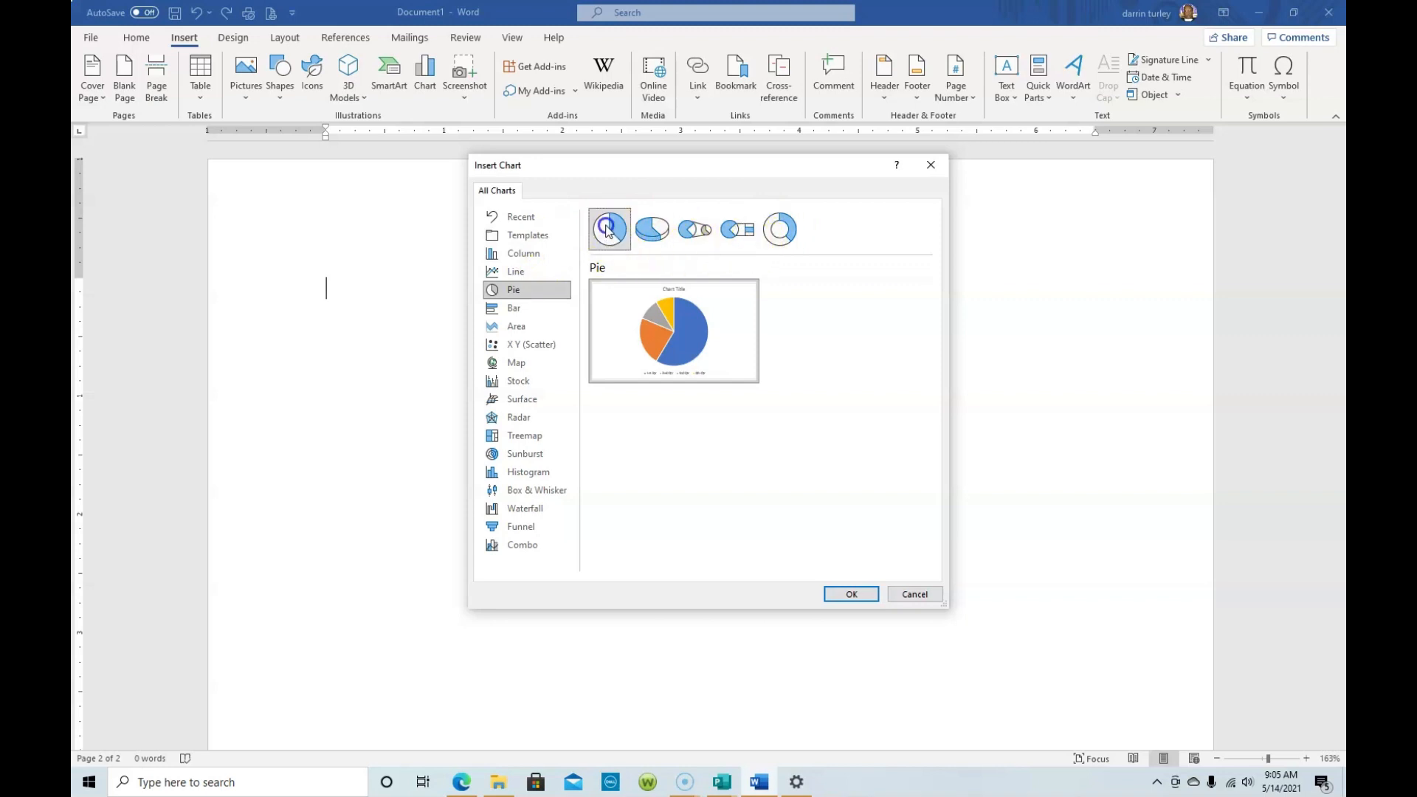
click(652, 229)
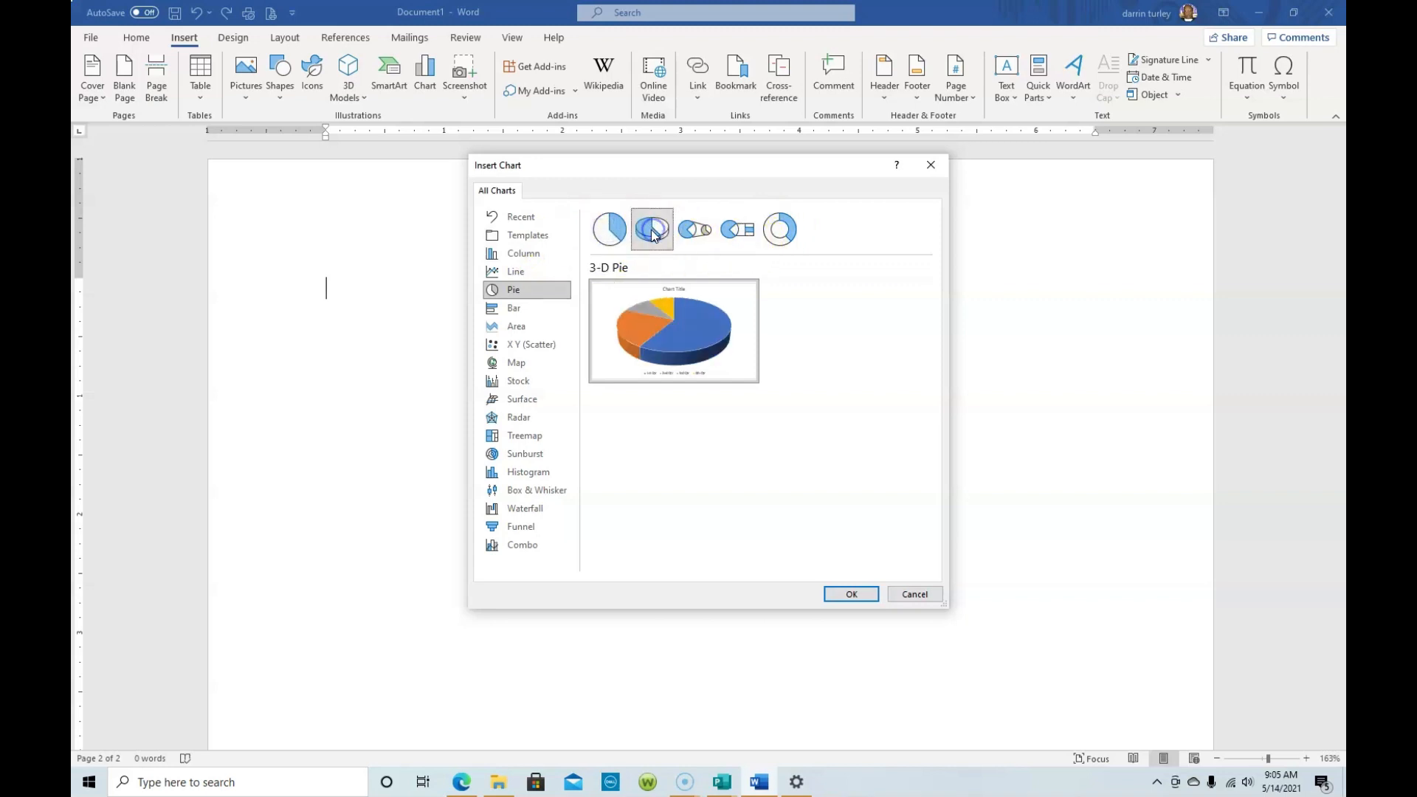
click(692, 232)
click(692, 232)
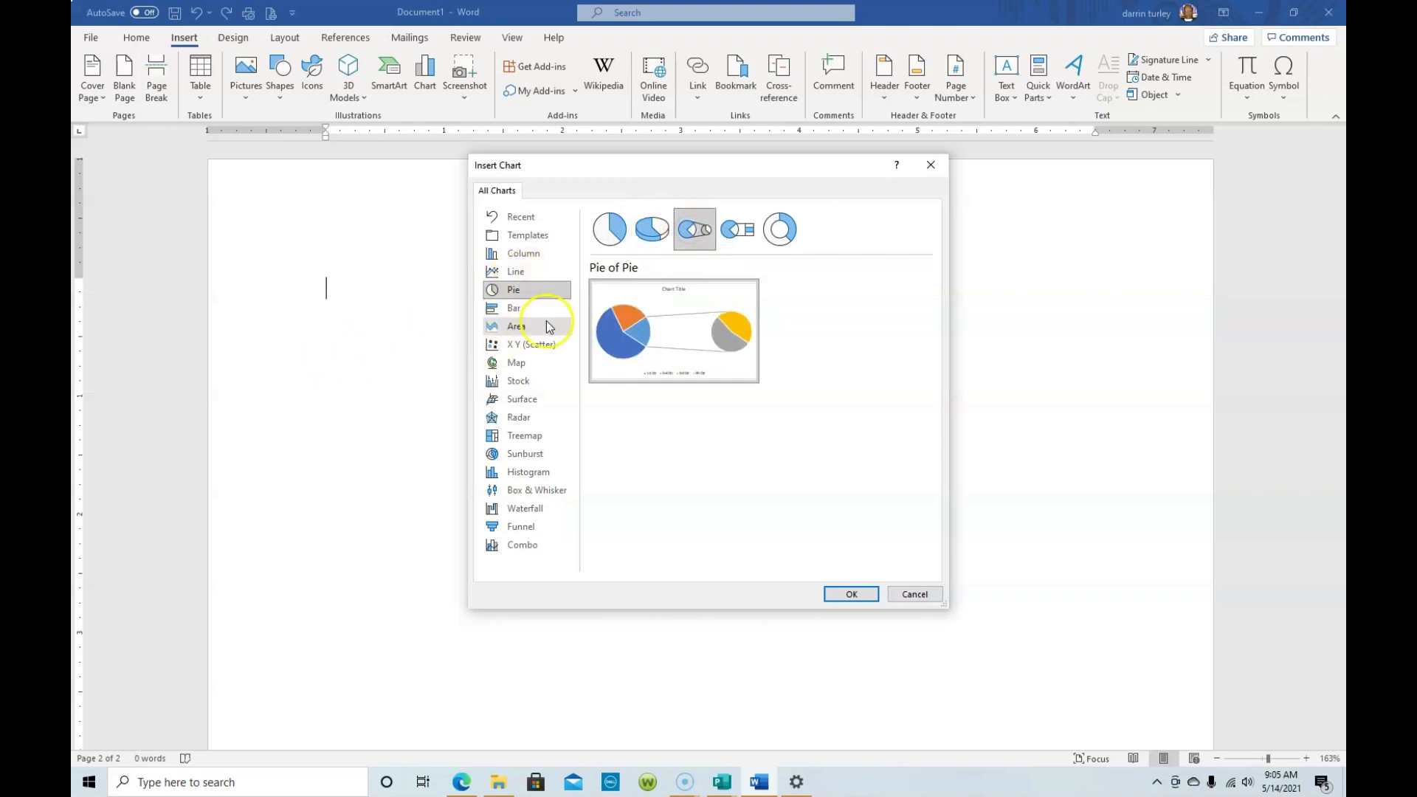
Compare the column chart variants, including stacked and 3-D ones, and insert a Clustered Column chart into the document
click(529, 255)
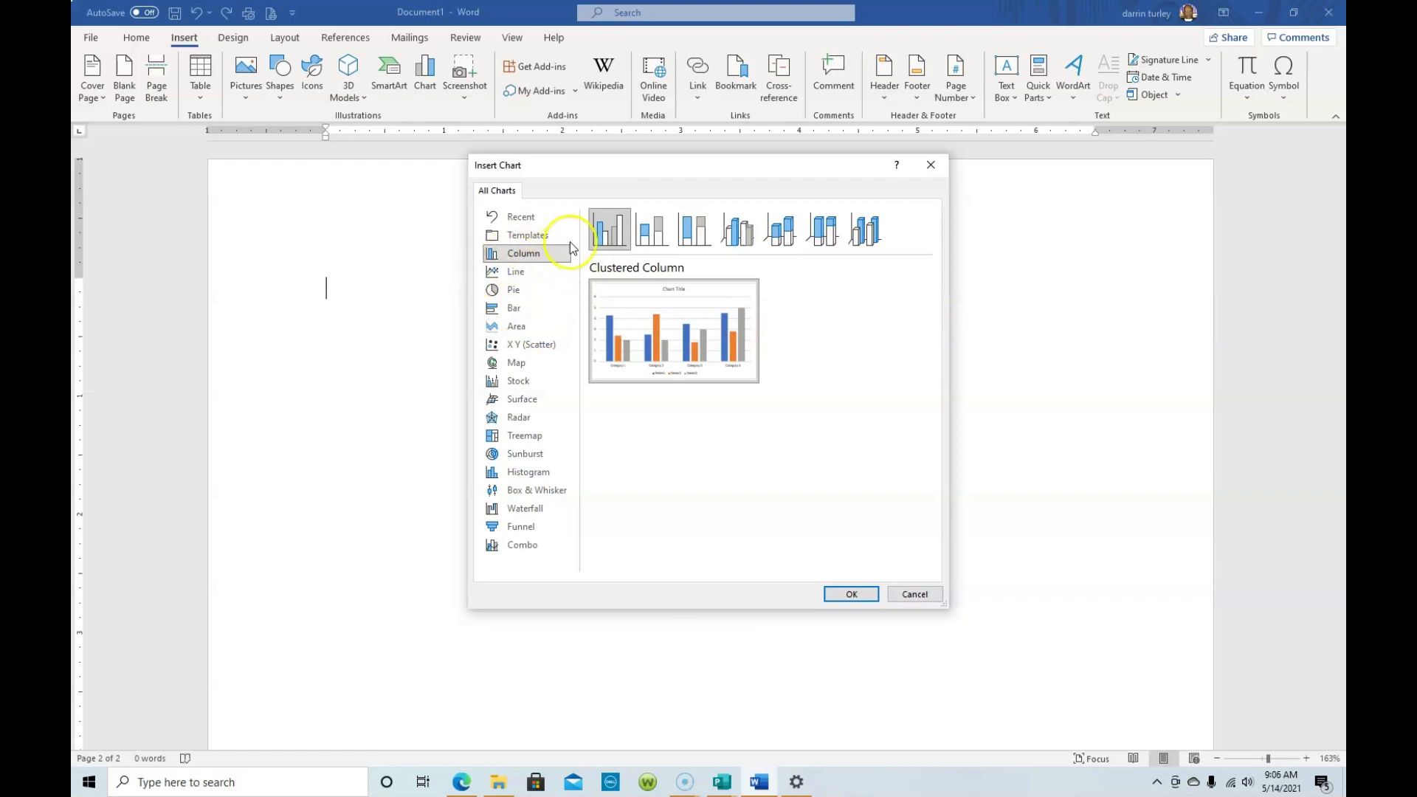
click(657, 232)
click(686, 234)
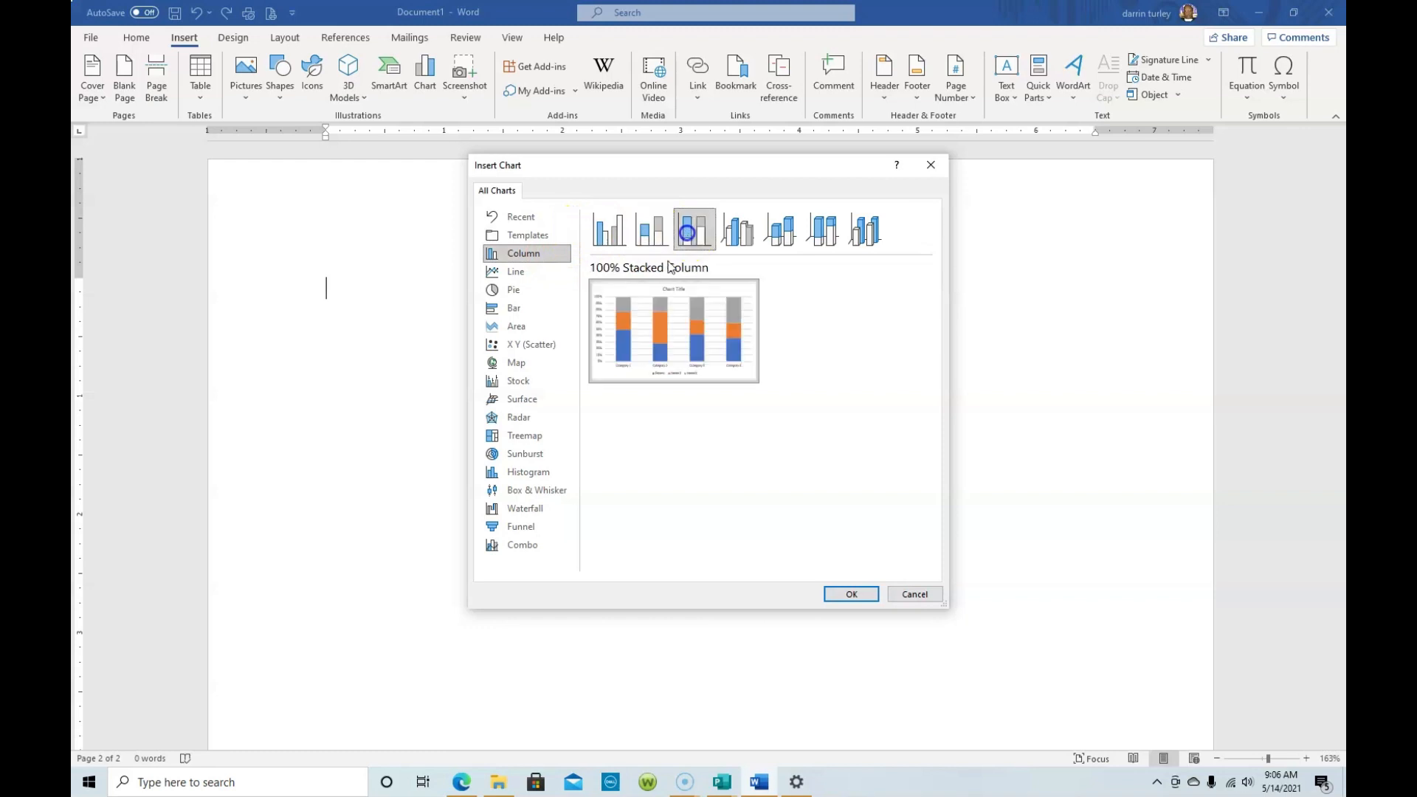
click(742, 233)
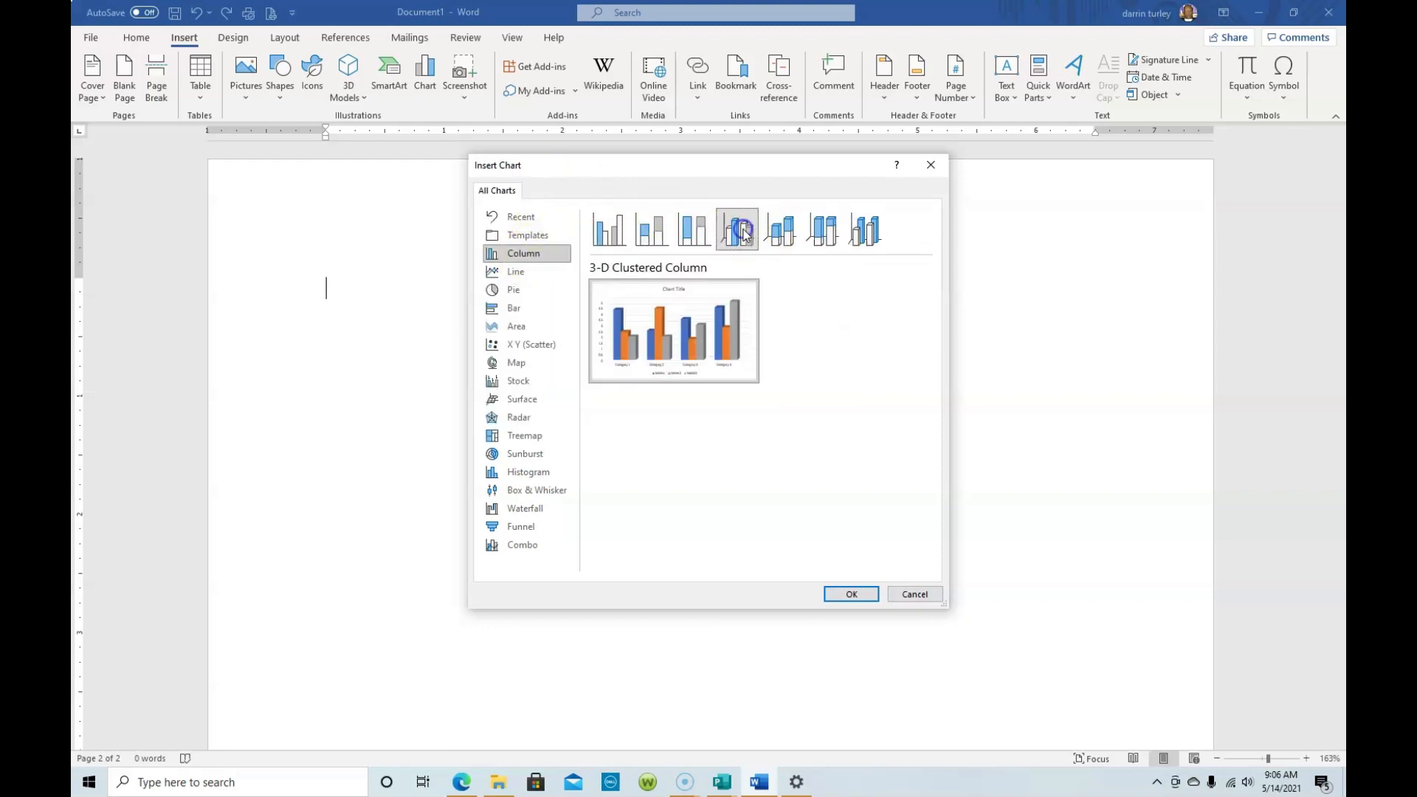
click(864, 230)
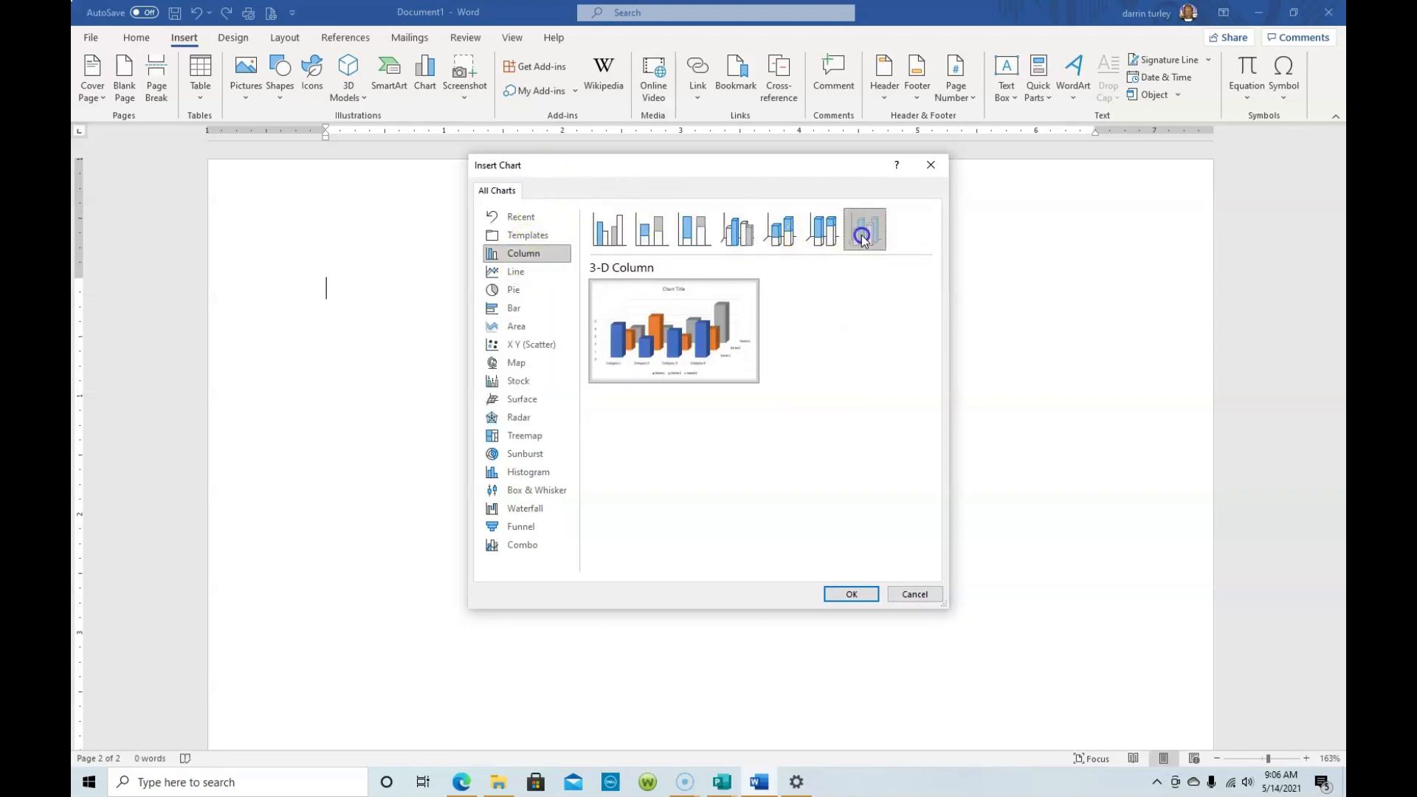
click(602, 233)
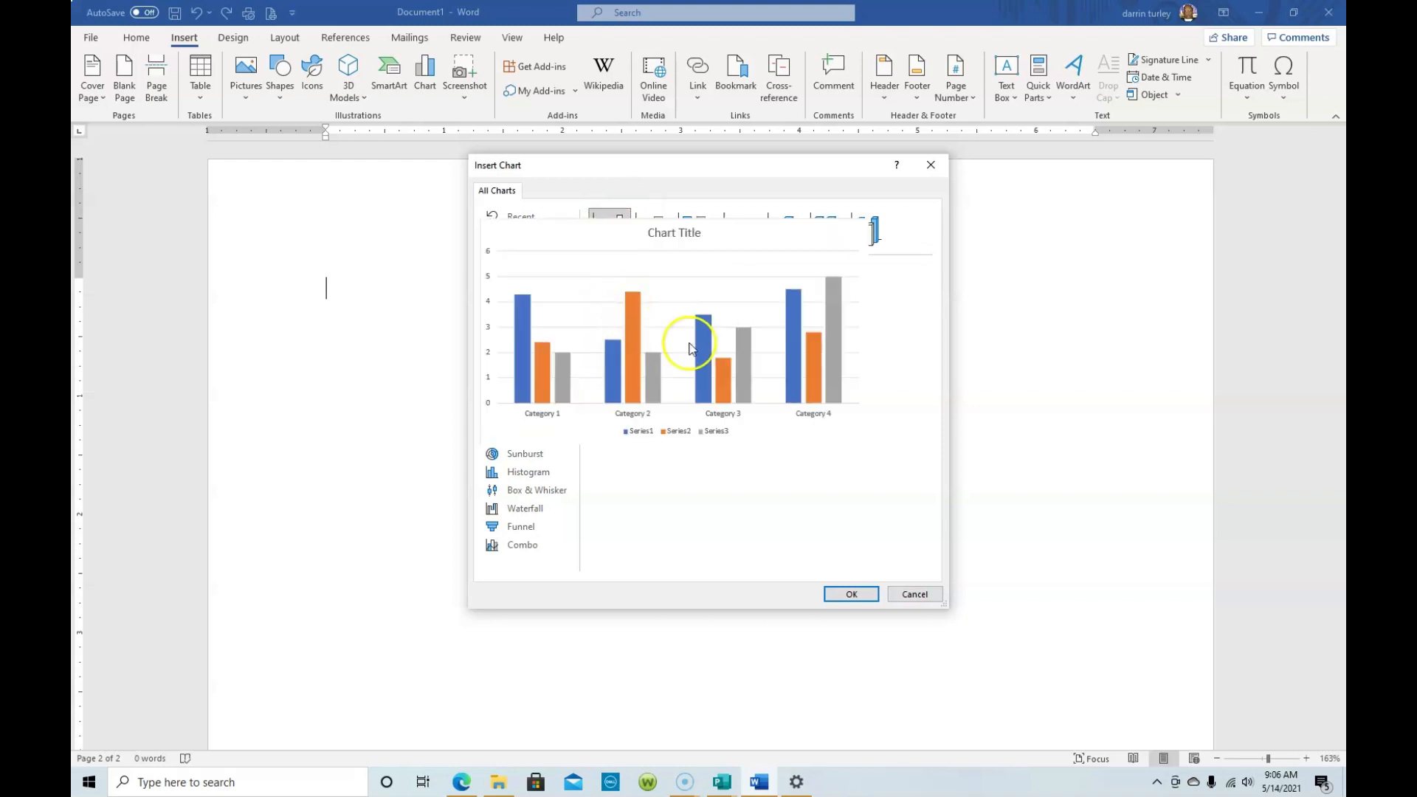
click(852, 595)
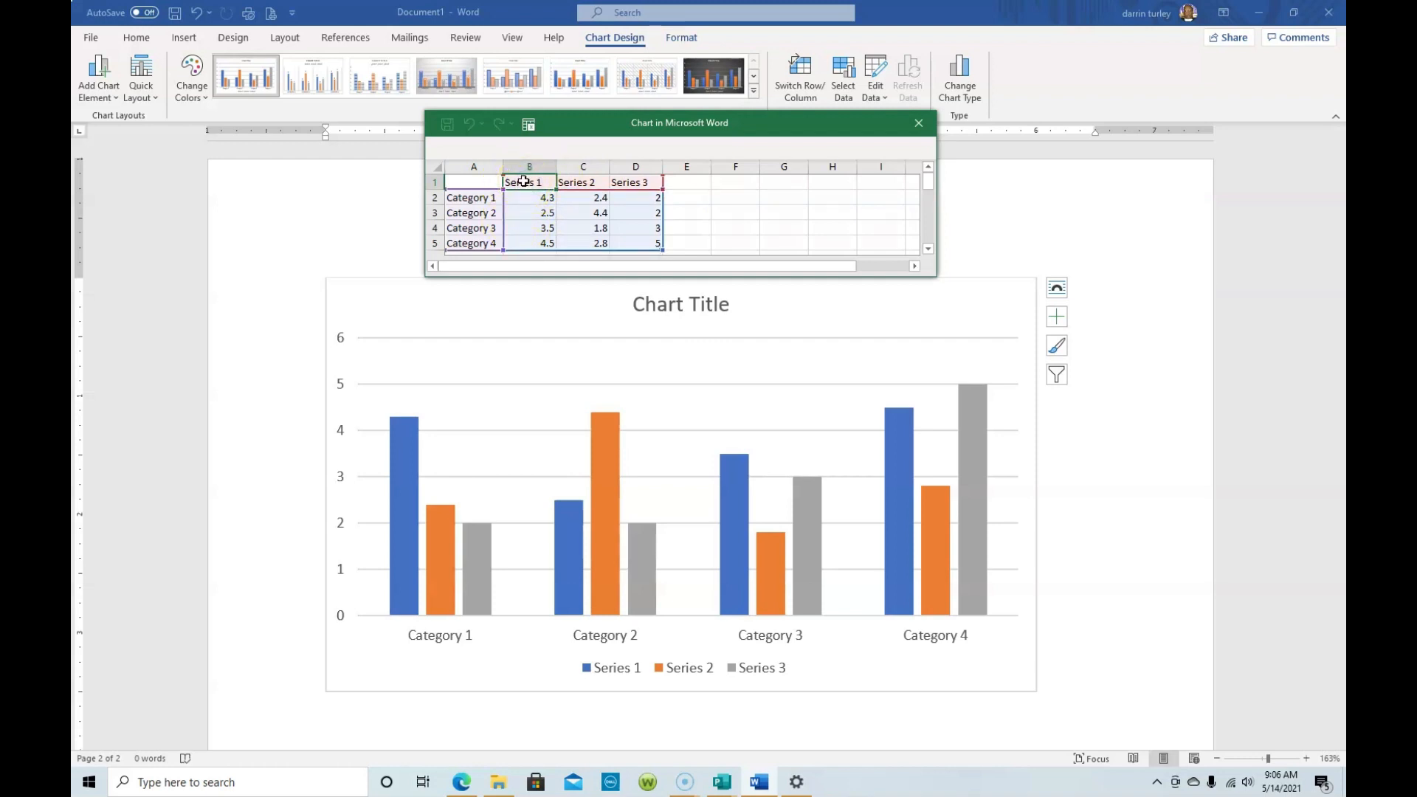
Replace the three series headings in B1, C1 and D1 of the chart data with people's first names
text(Darrin)
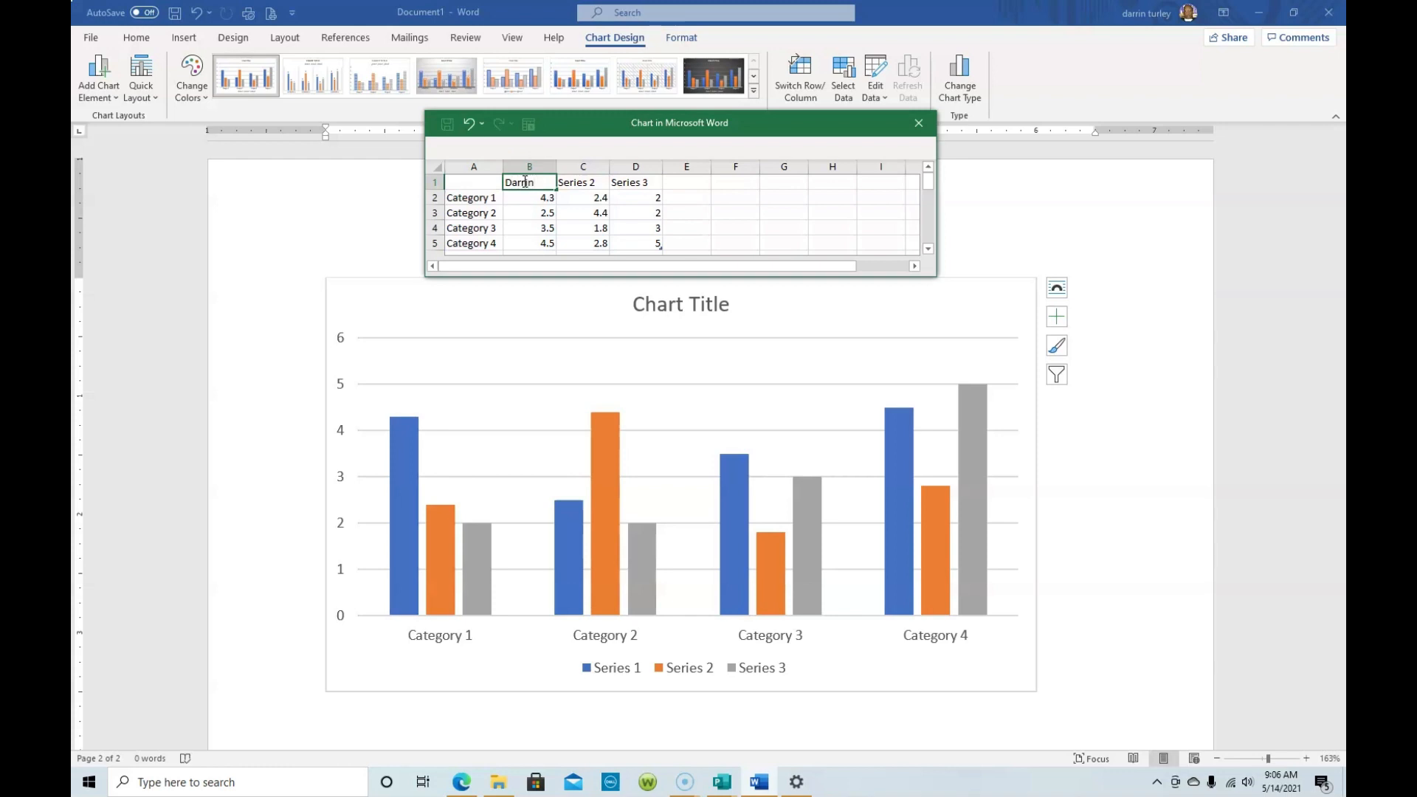
click(575, 182)
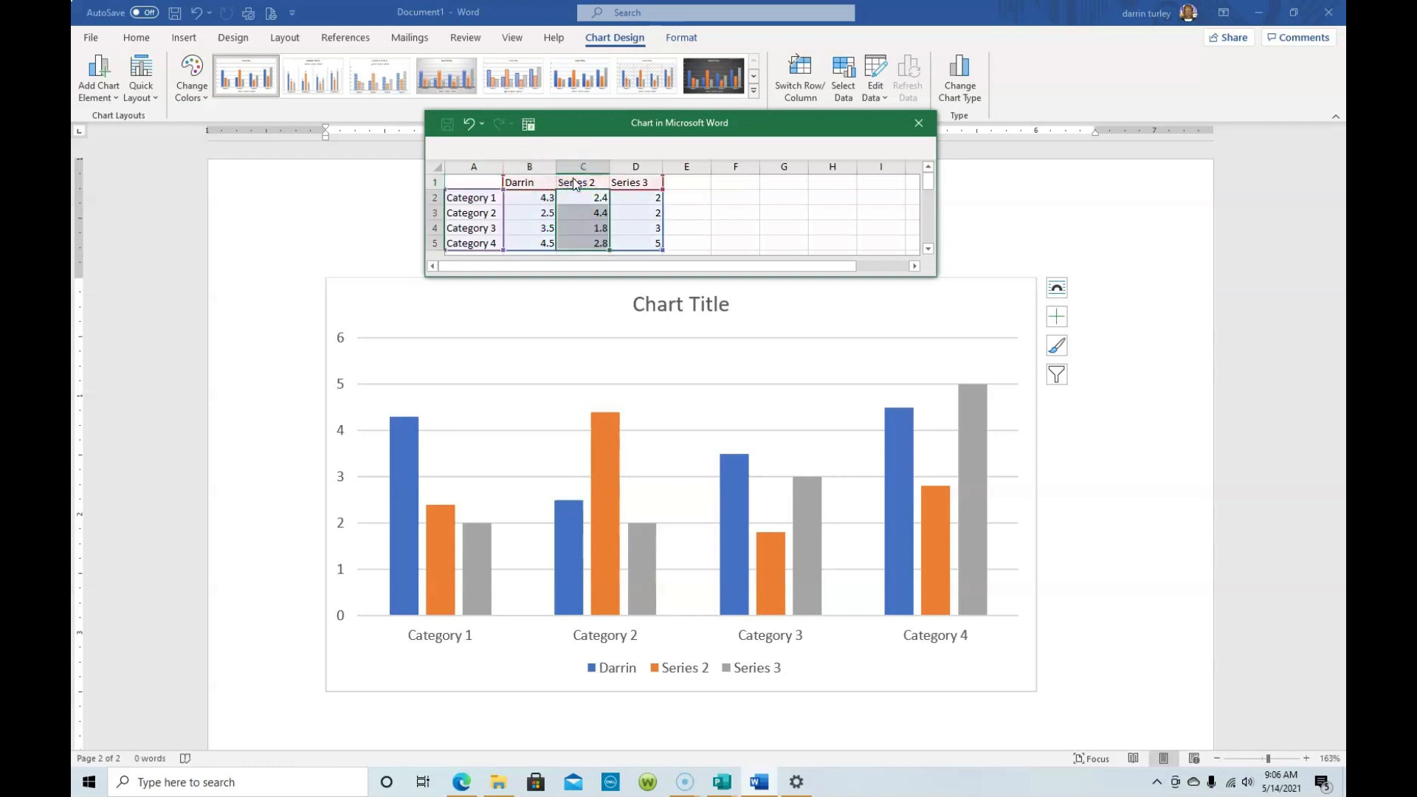
click(574, 182)
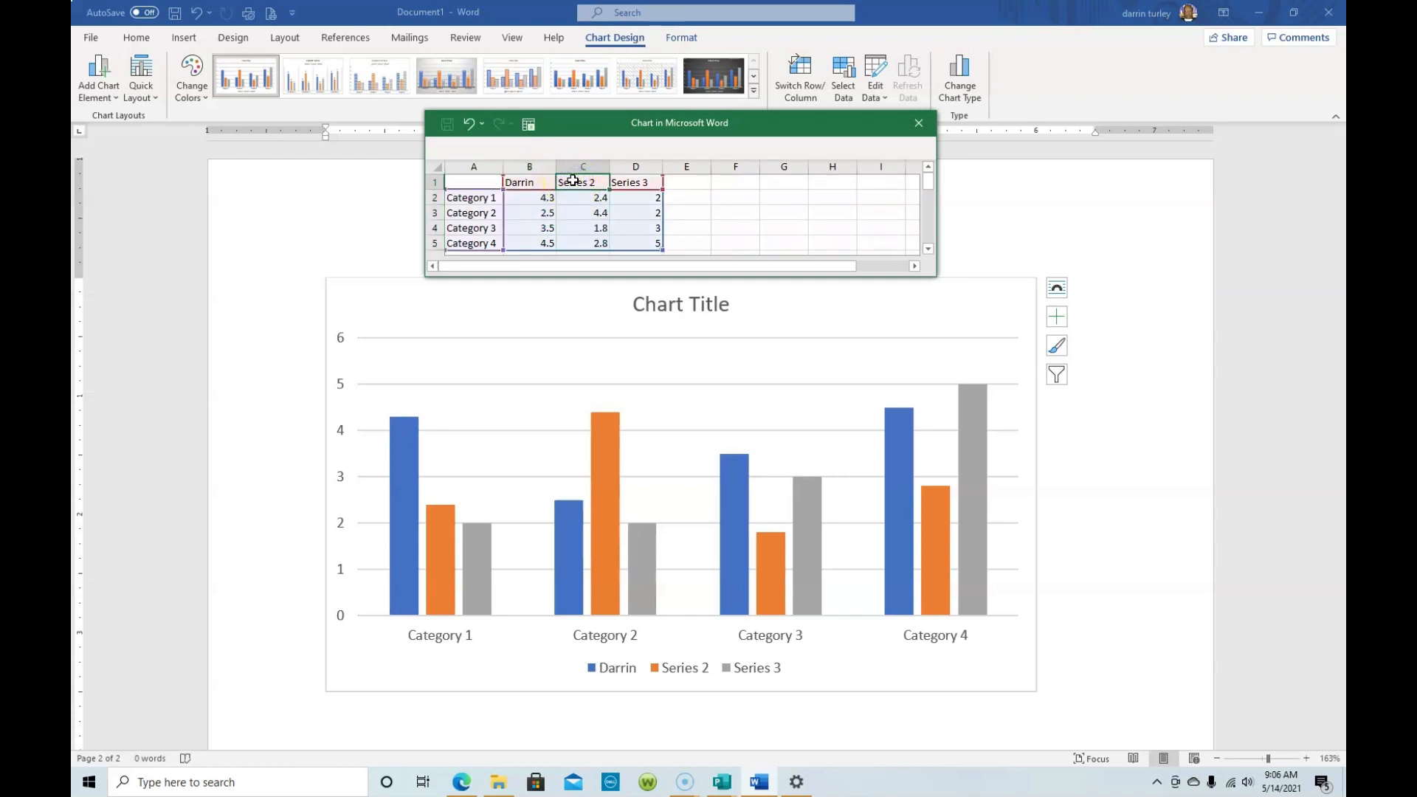
text(Ka)
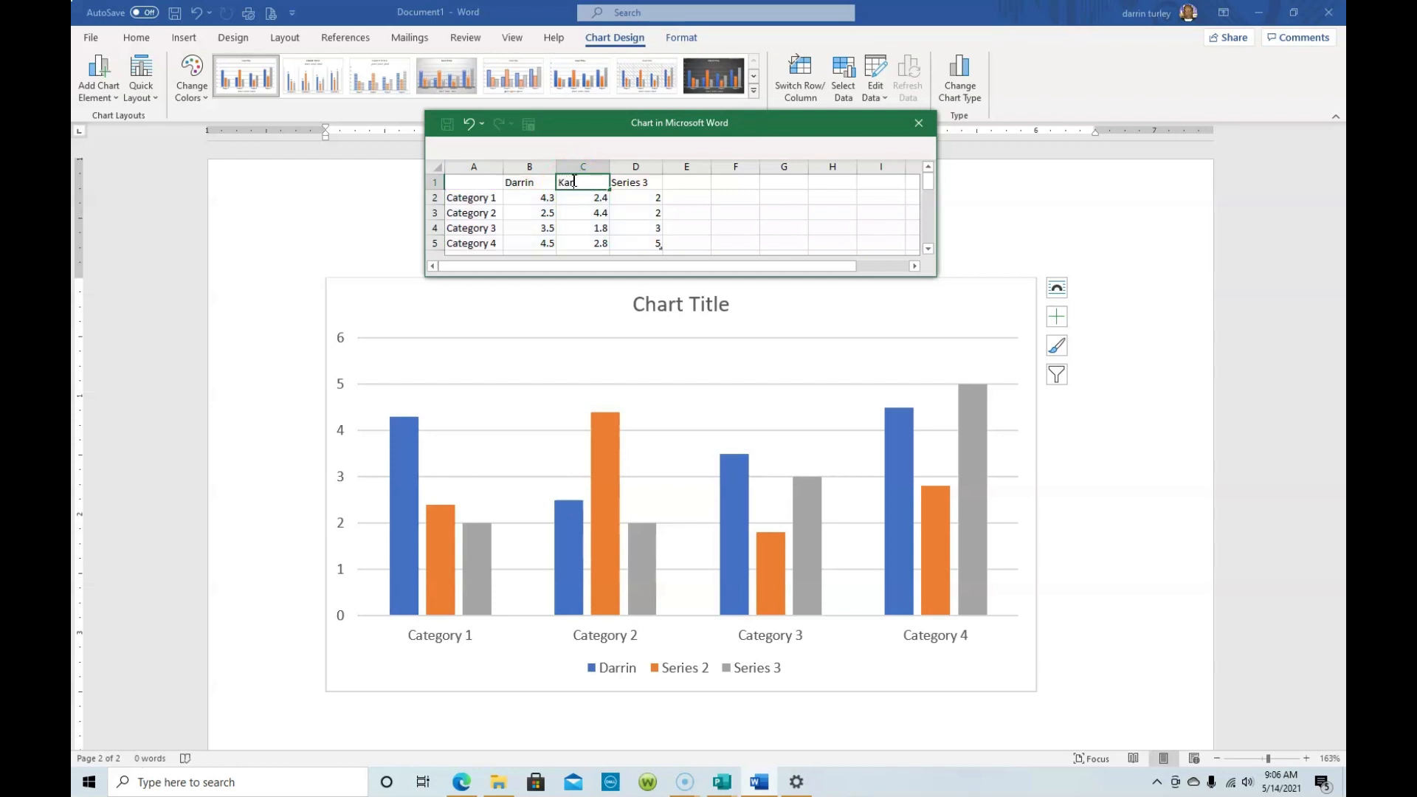
text(ren)
click(637, 185)
text(P)
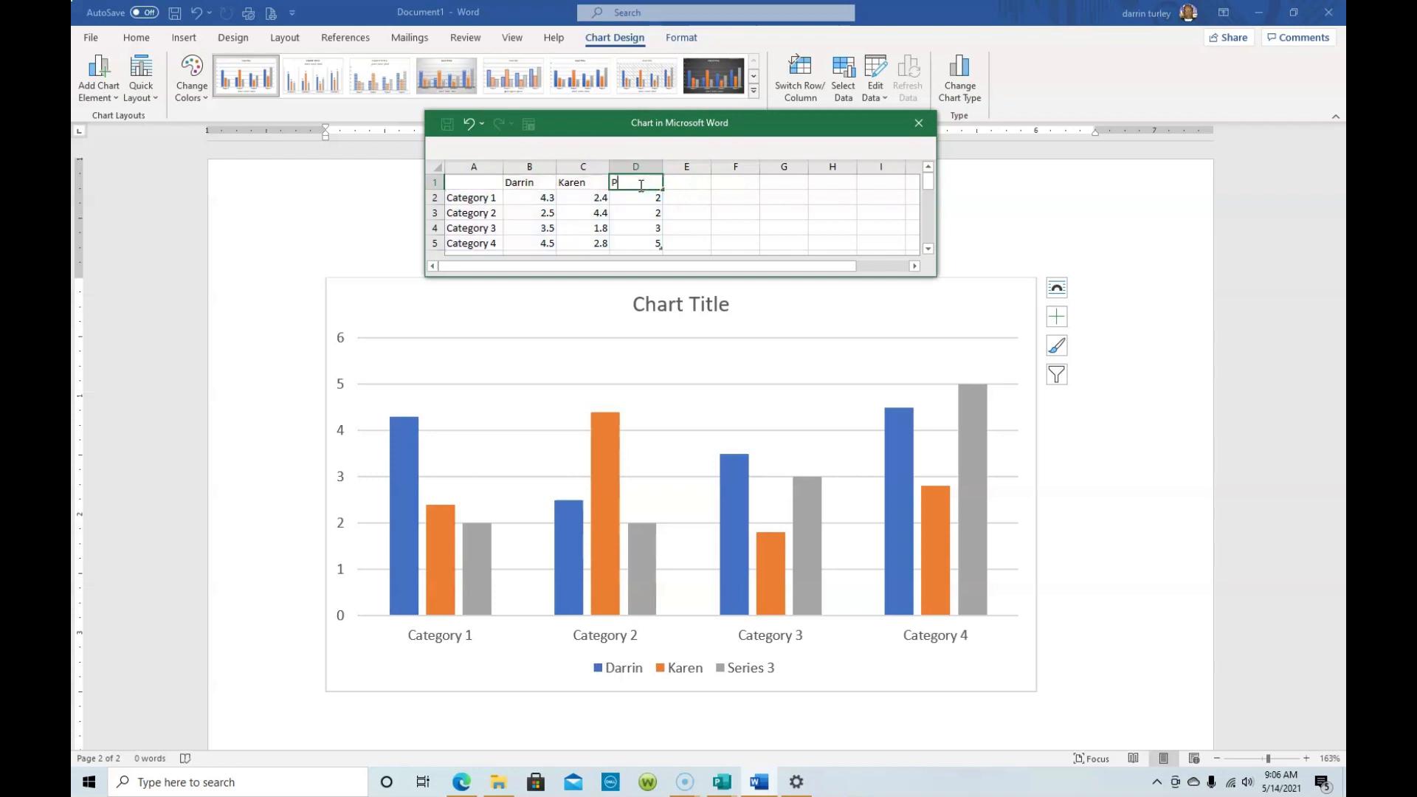
text(at)
Rename the four categories in A2 to A5 of the chart data as Shirts, Shoes, Pants and Socks
click(476, 198)
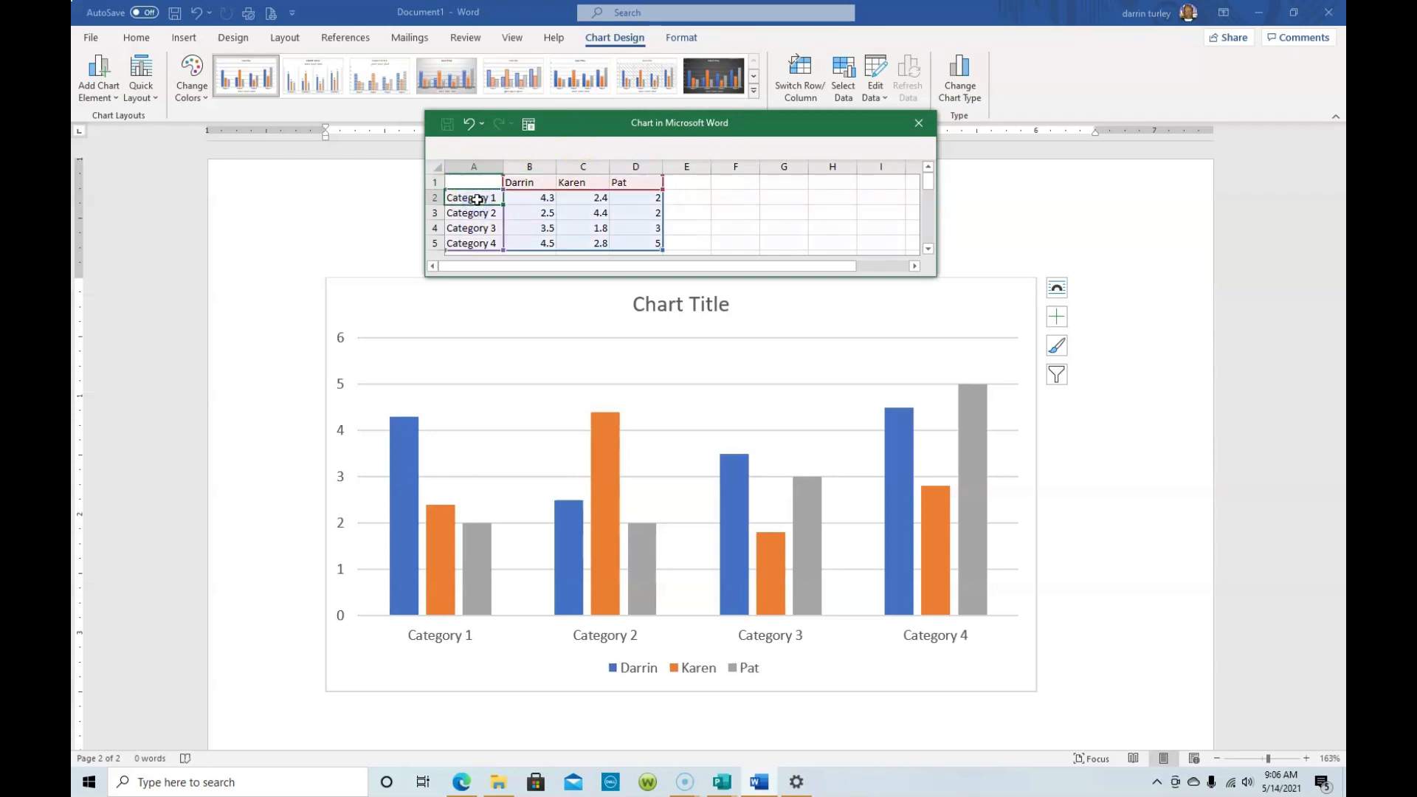
text(Shirts)
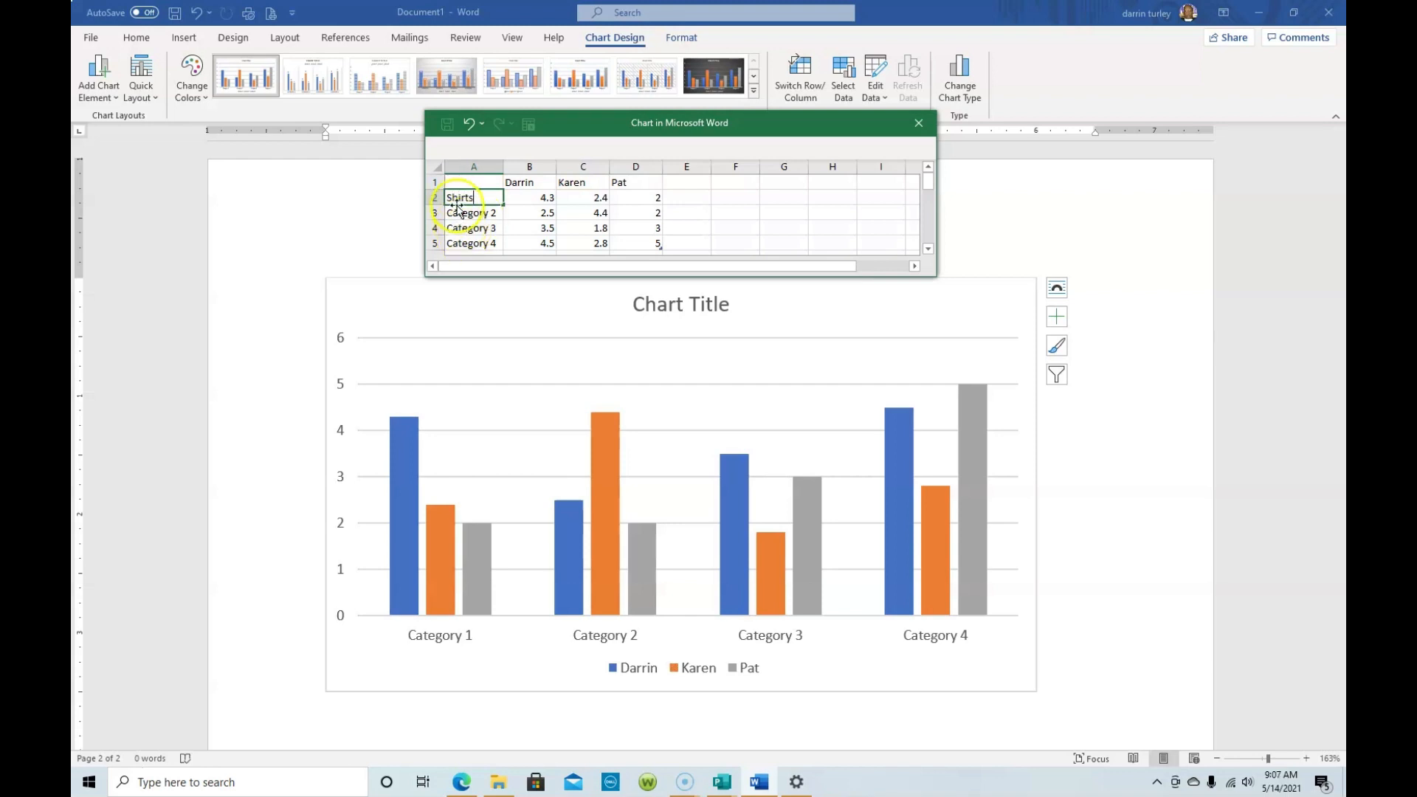
click(459, 215)
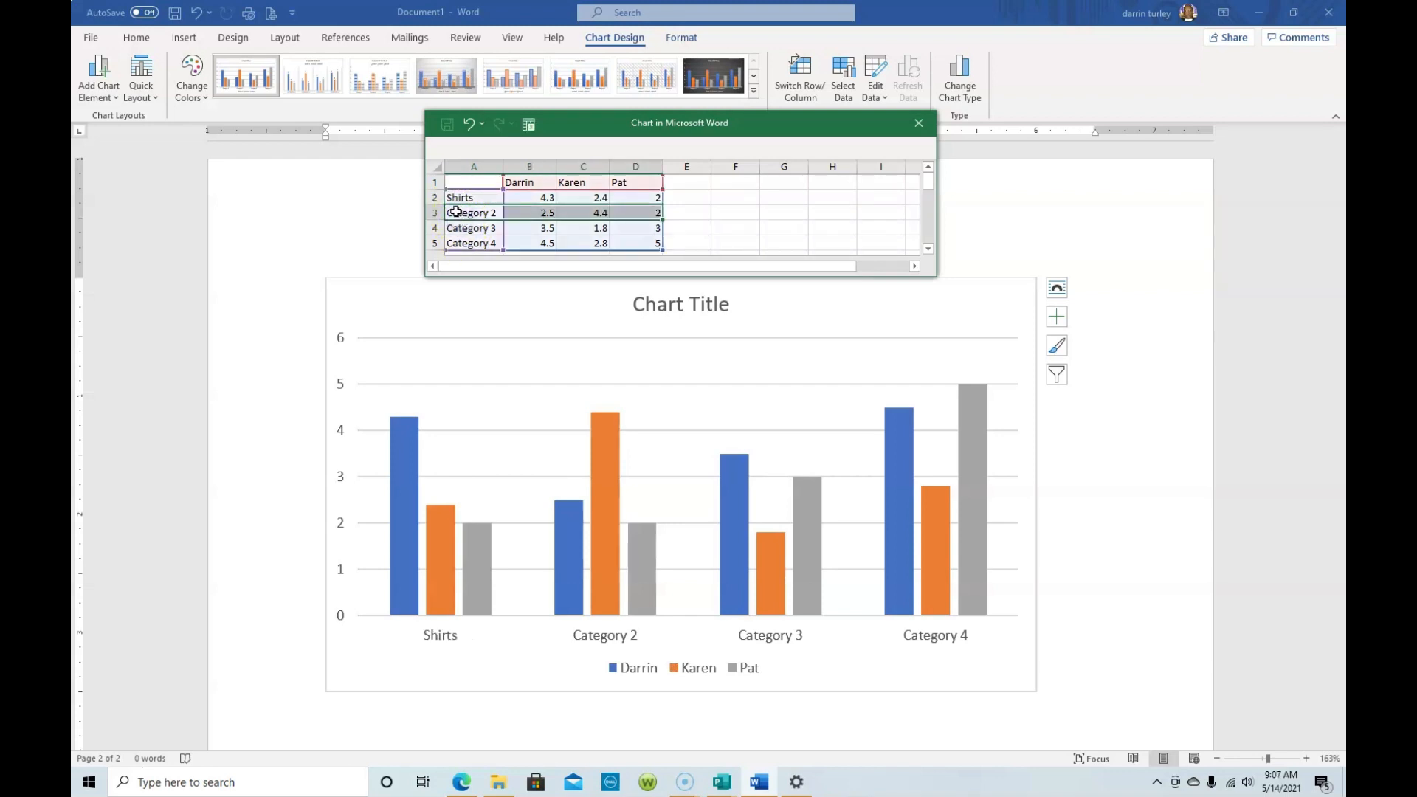
click(456, 212)
text(Shirts)
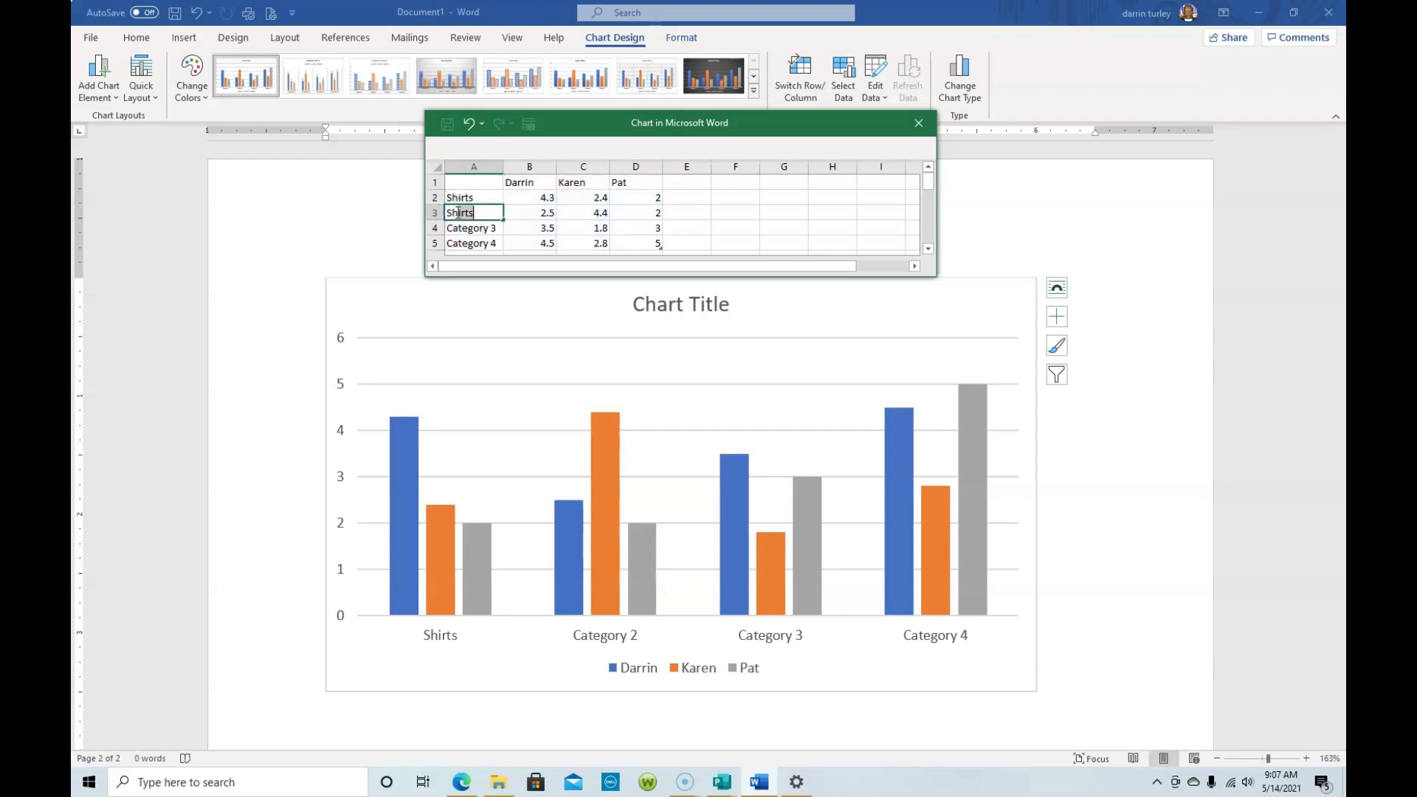
key(Return)
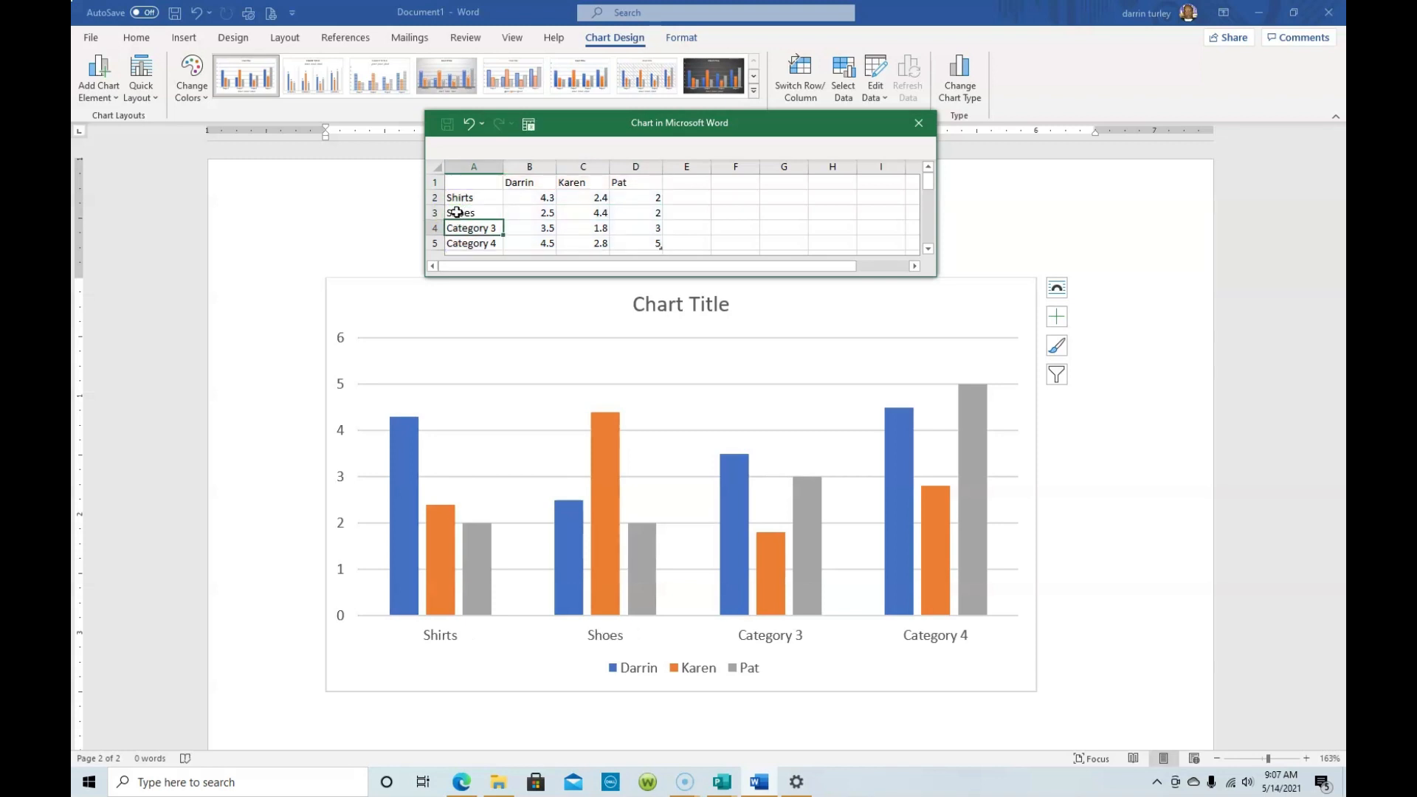
text(Pants)
key(Return)
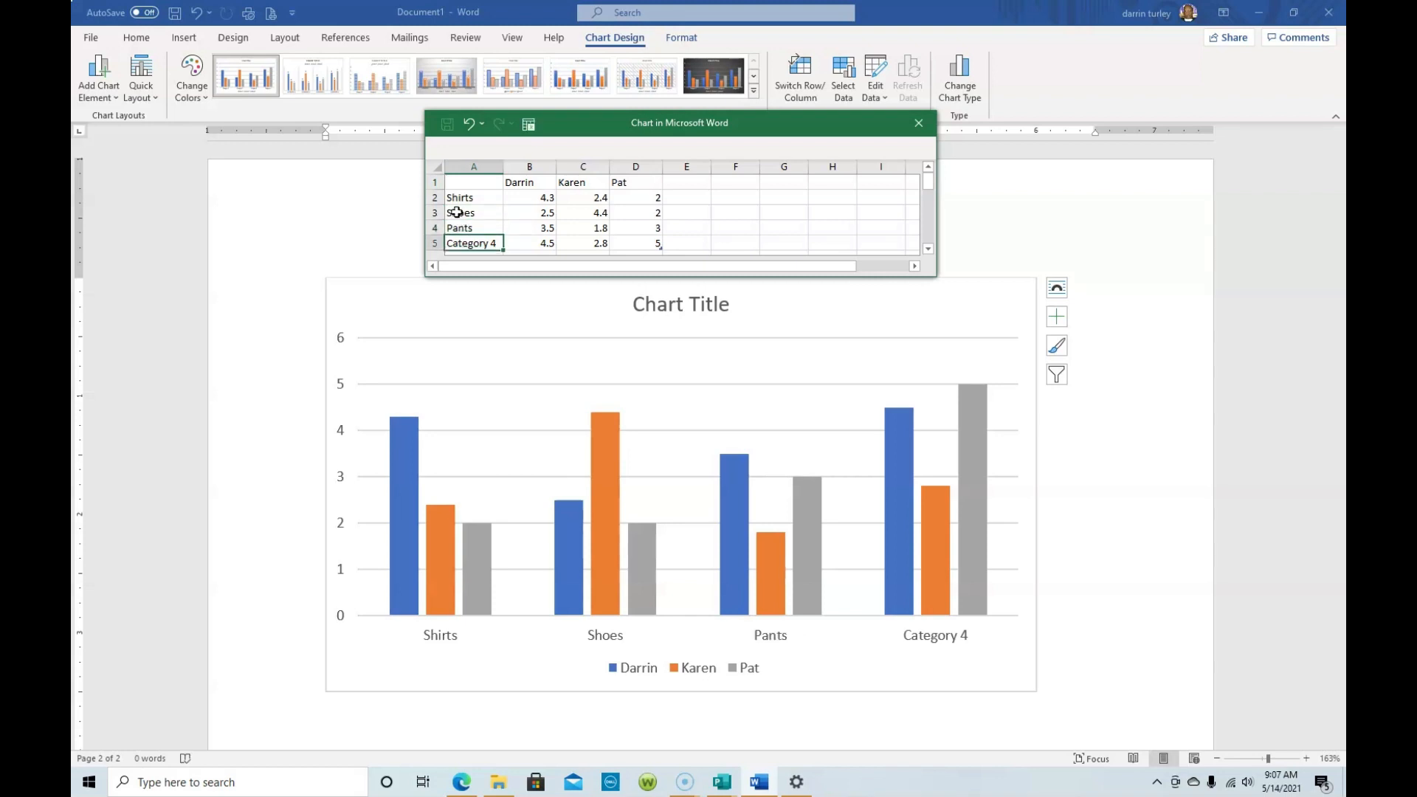
text(Socks)
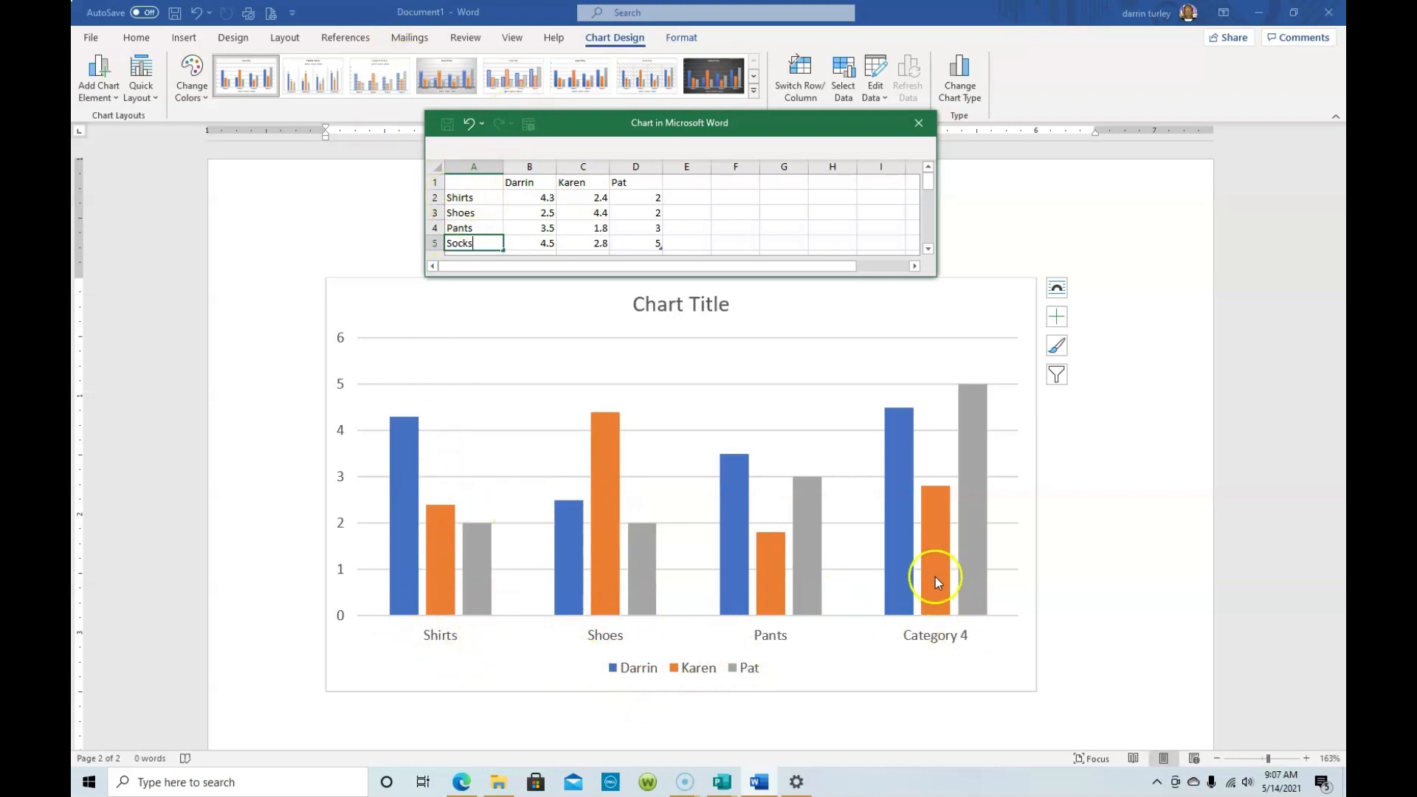
click(790, 219)
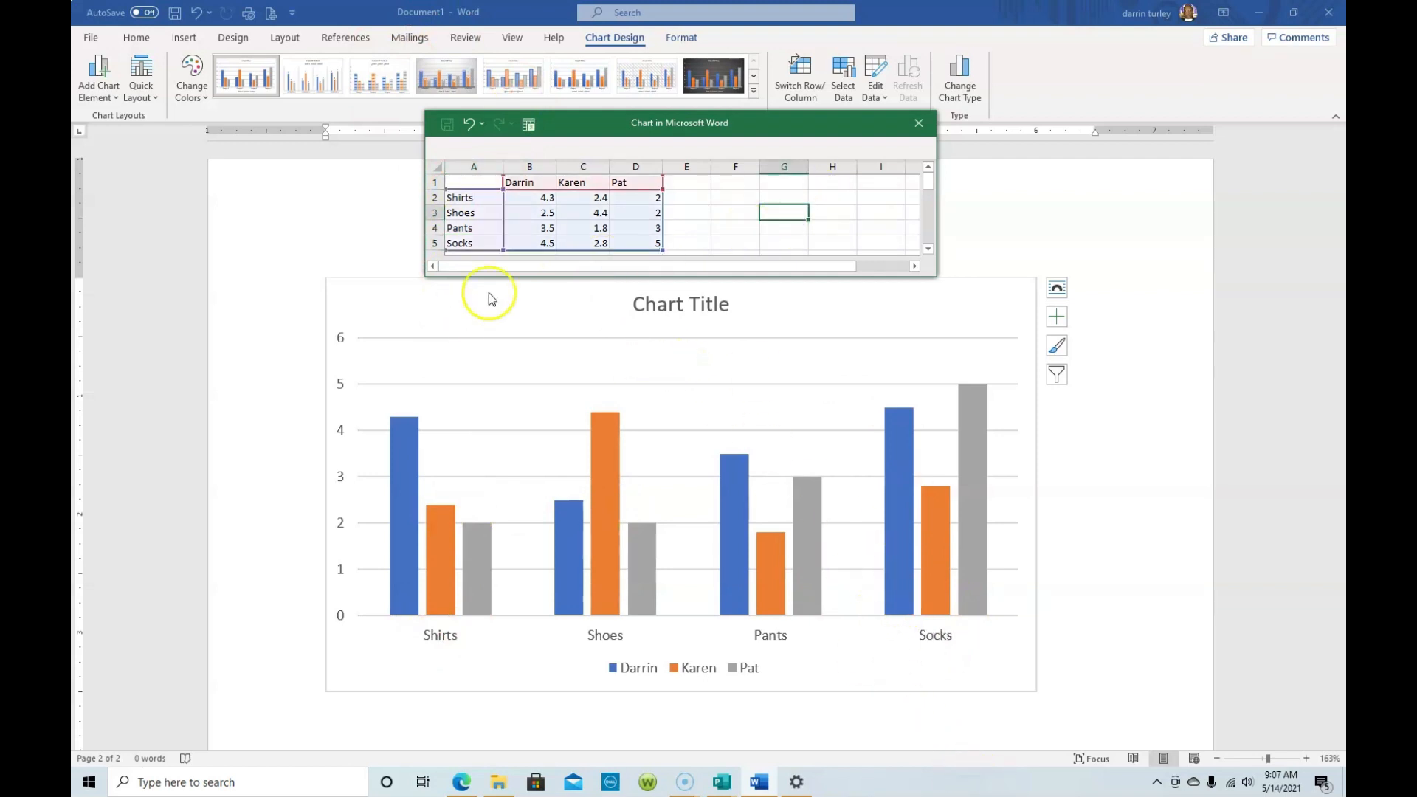
Set the Shirts values in B2, C2 and D2 to 25, 35 and 29
click(535, 199)
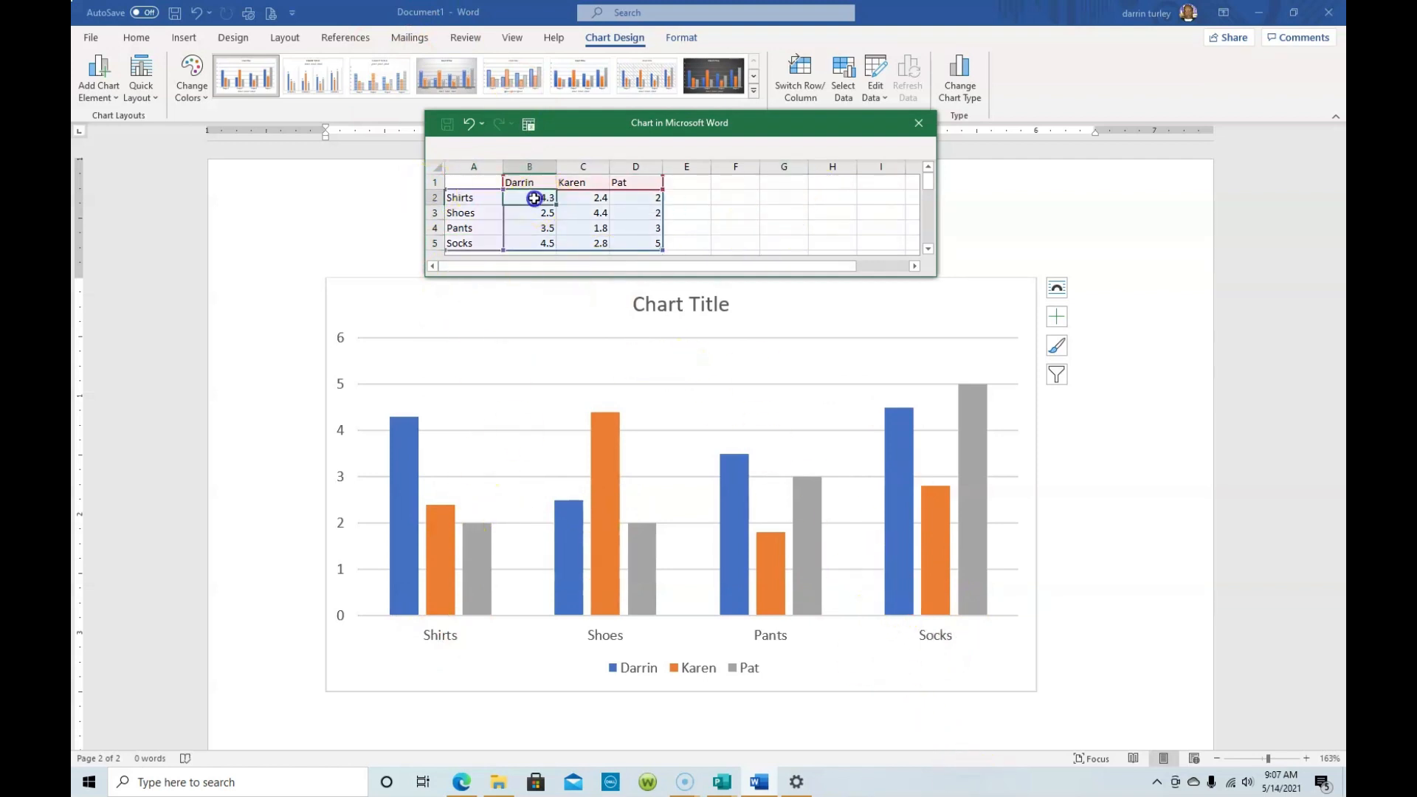
text(25)
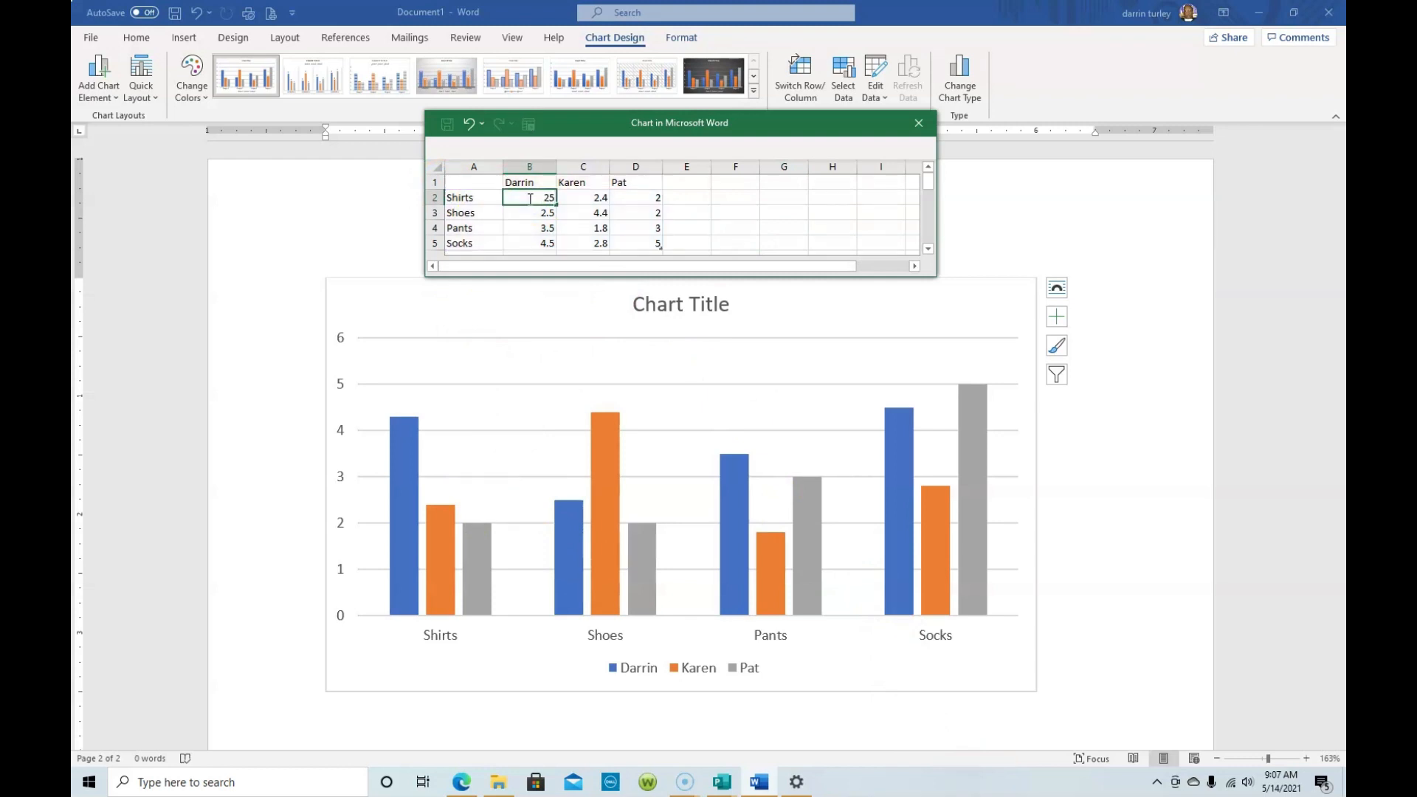
key(Tab)
text(3)
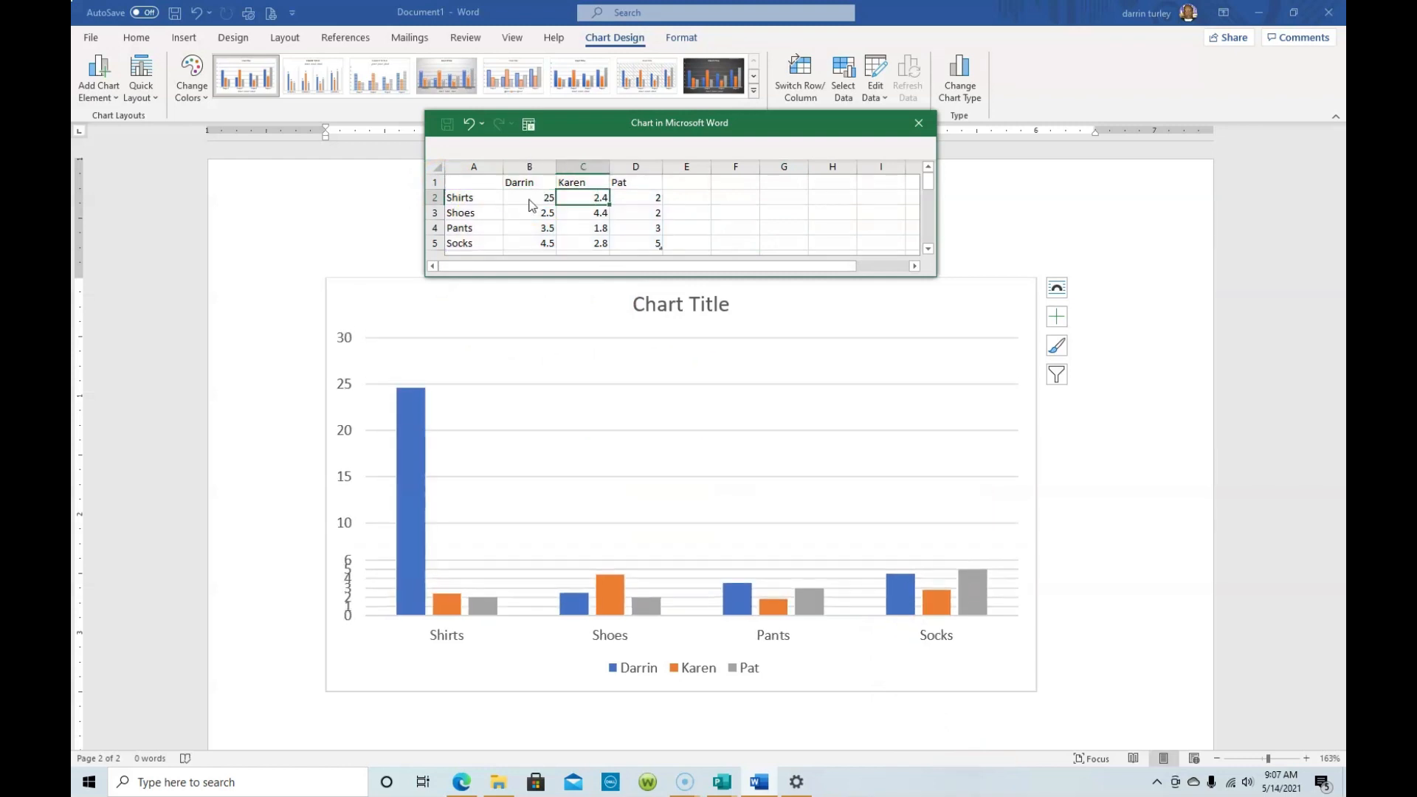
text(5)
key(Tab)
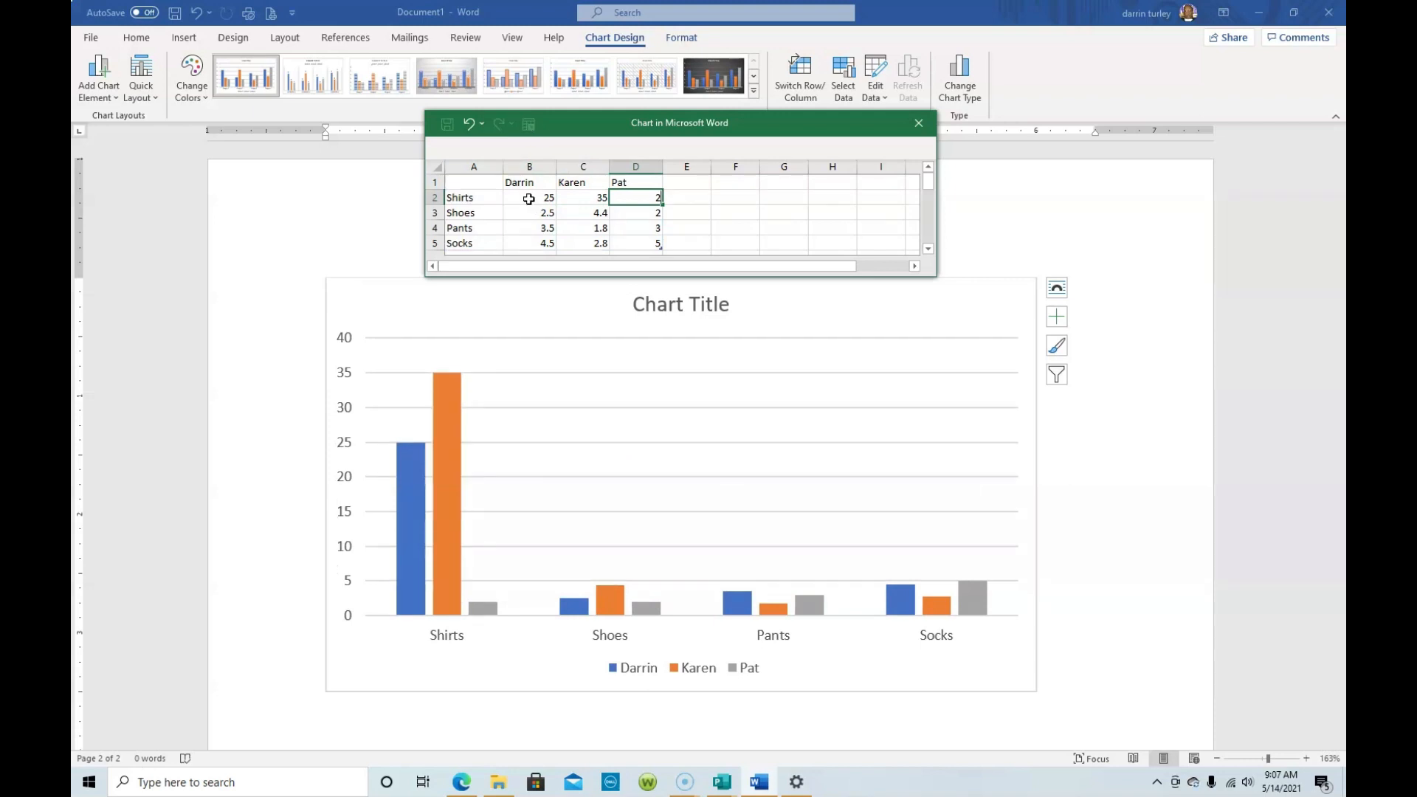
text(29)
key(Return)
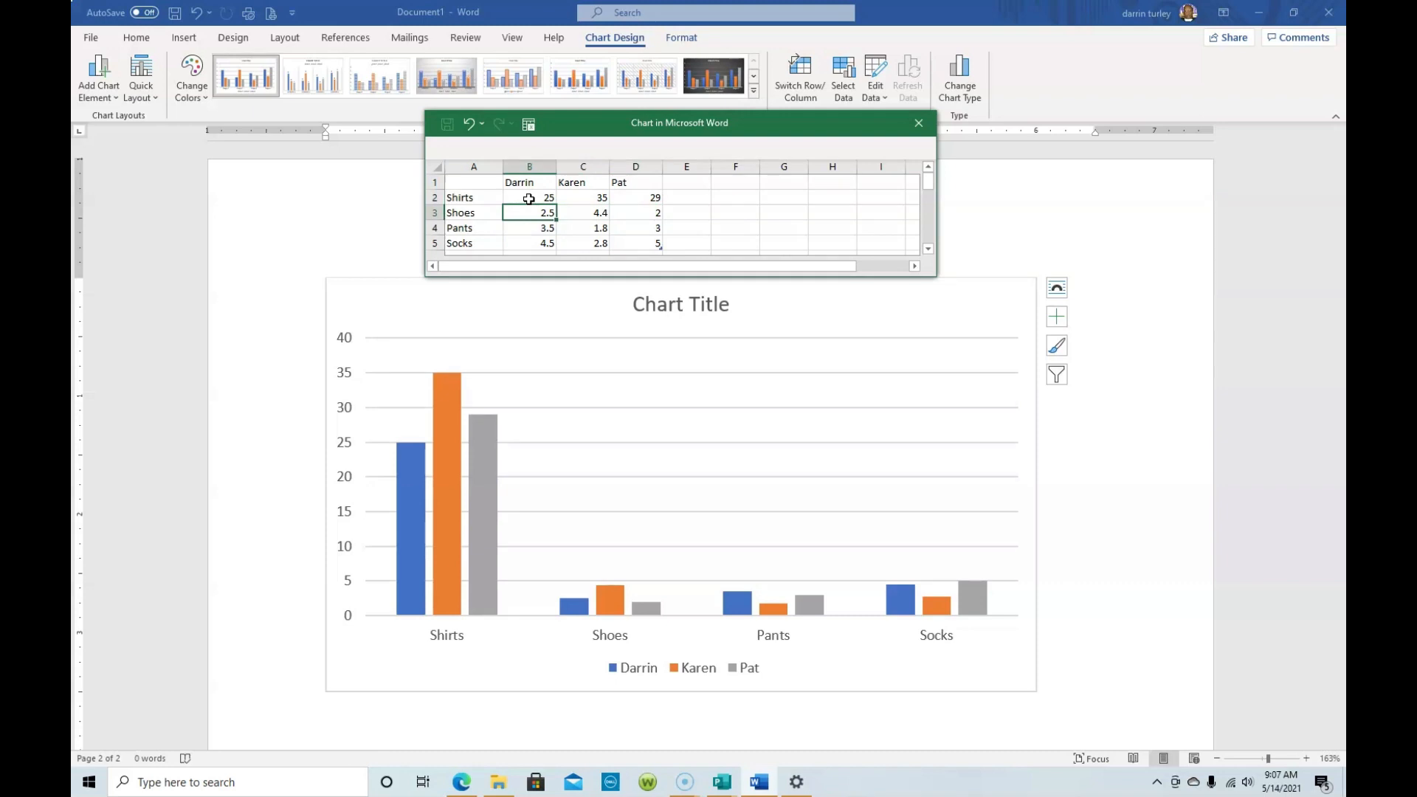
Set the Shoes values in B3, C3 and D3 to 38, 22 and 21
text(38)
key(Tab)
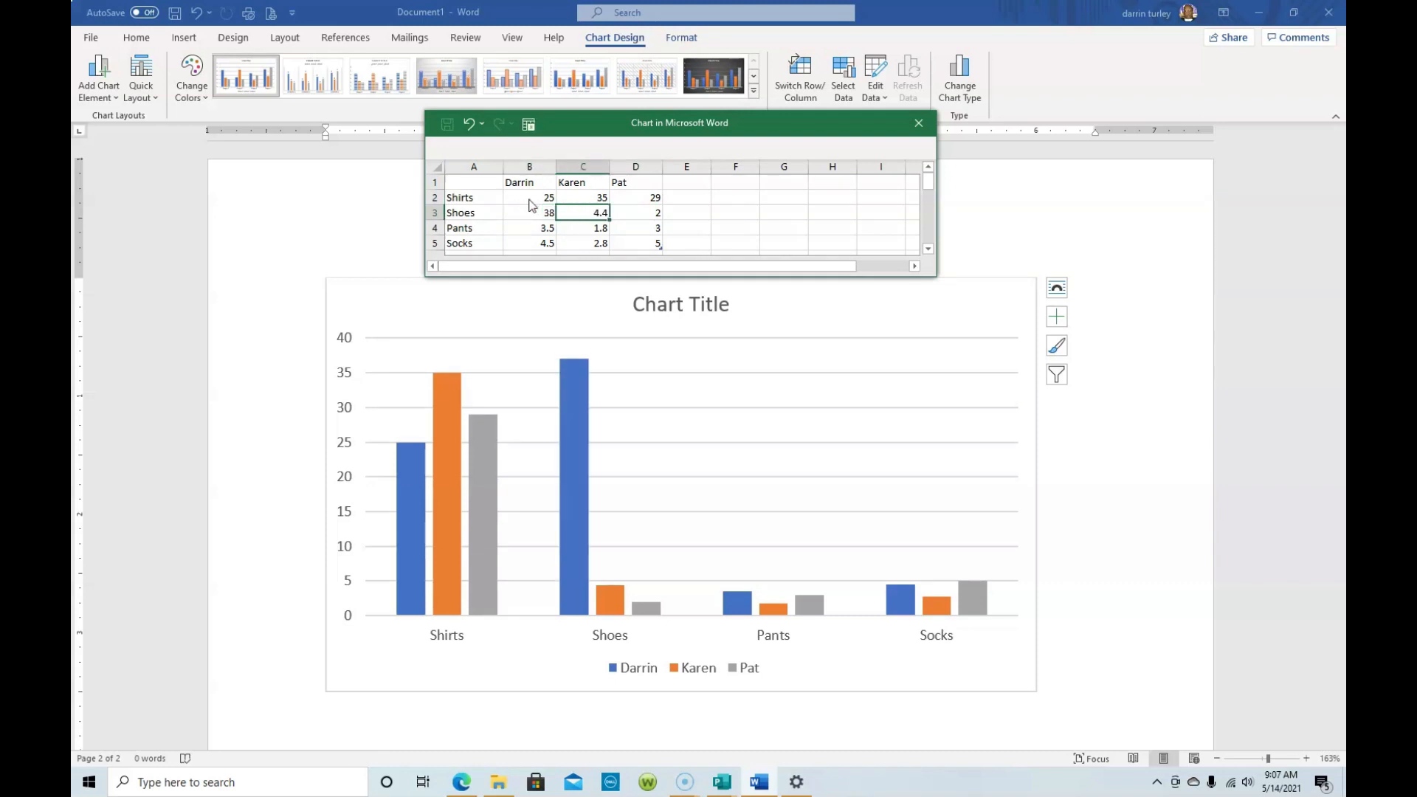
text(22)
key(Tab)
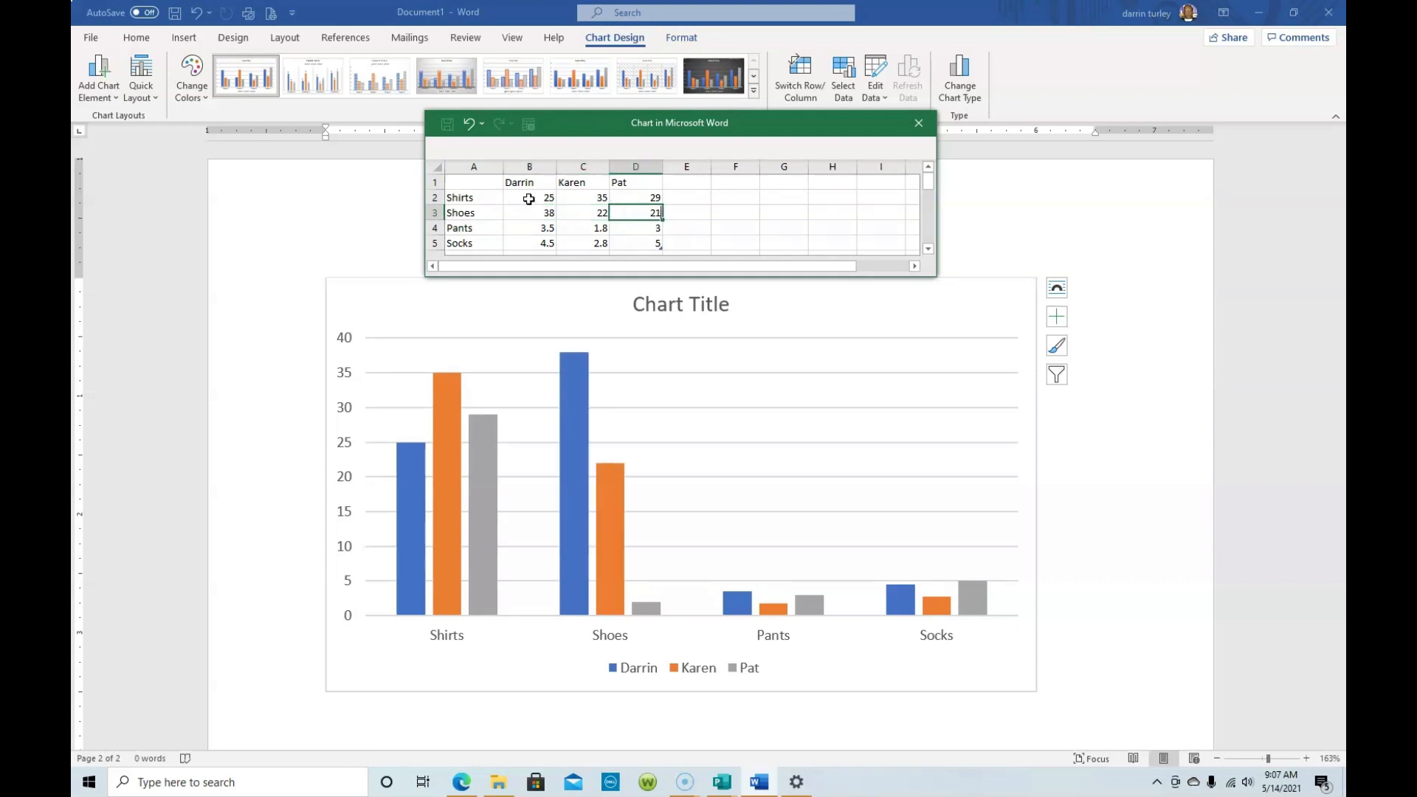
text(21)
key(Return)
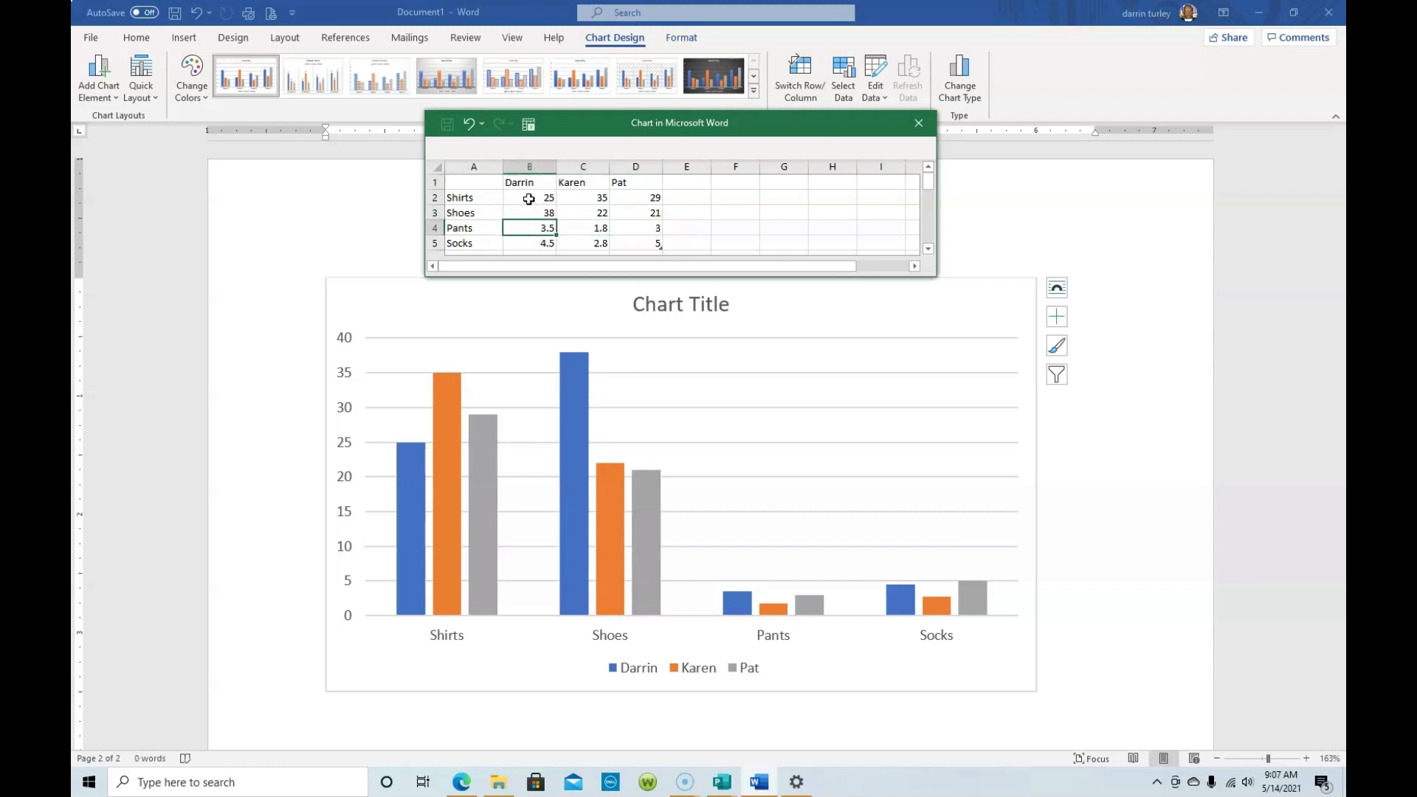
Set the Pants values in B4, C4 and D4 to 44, 45 and 46
text(44)
key(Tab)
text(45)
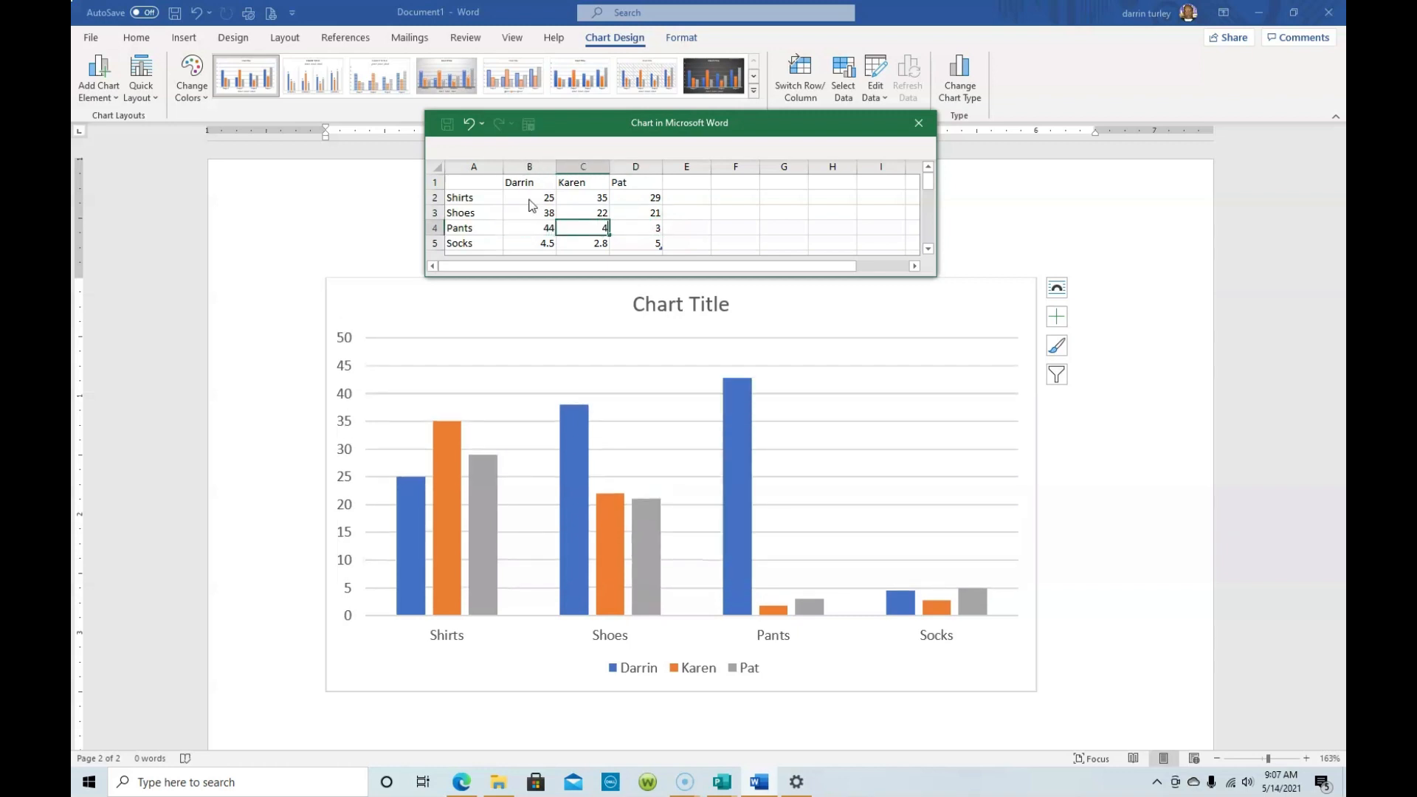
key(Tab)
text(4)
key(Tab)
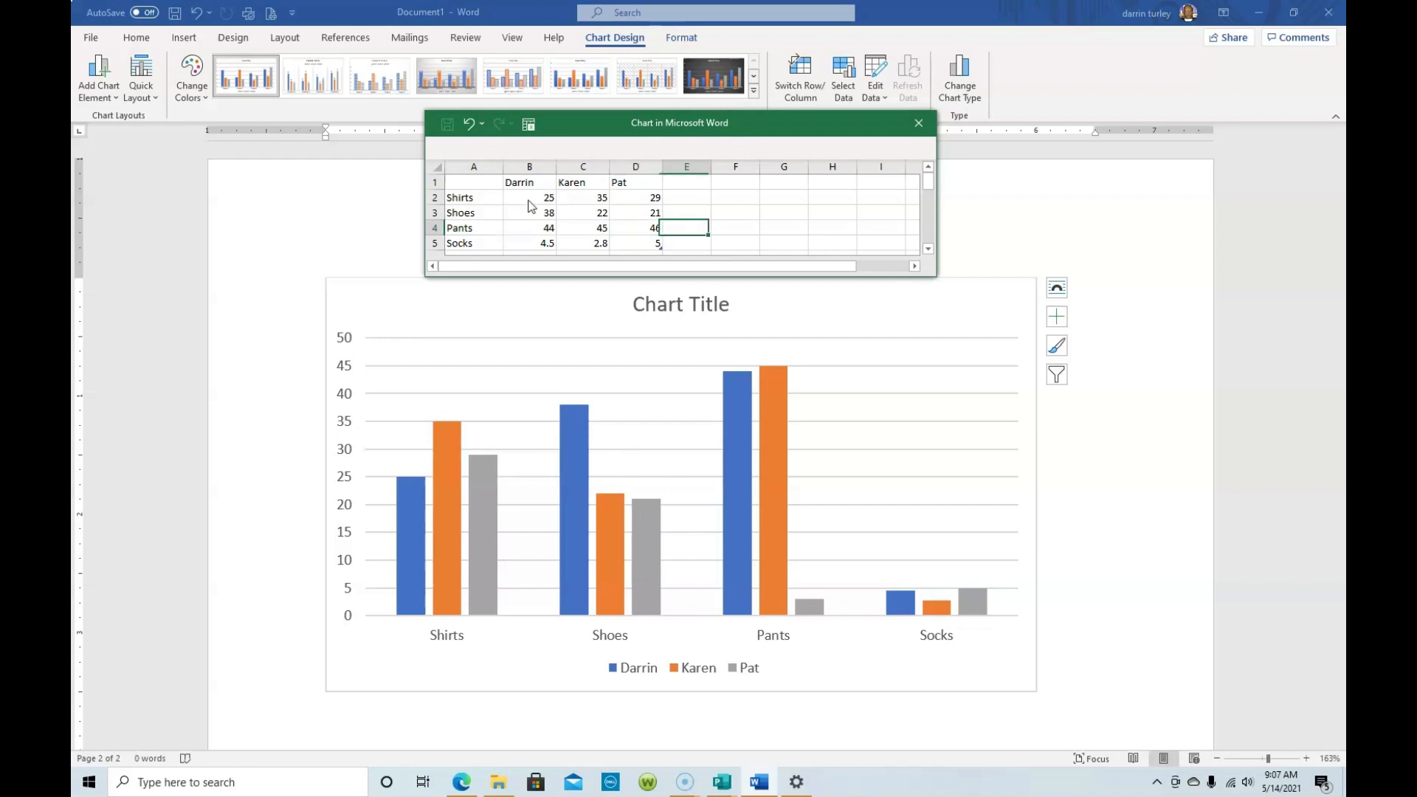
Set the Socks values in B5, C5 and D5 to 30, 35 and 37
key(Down)
key(Left)
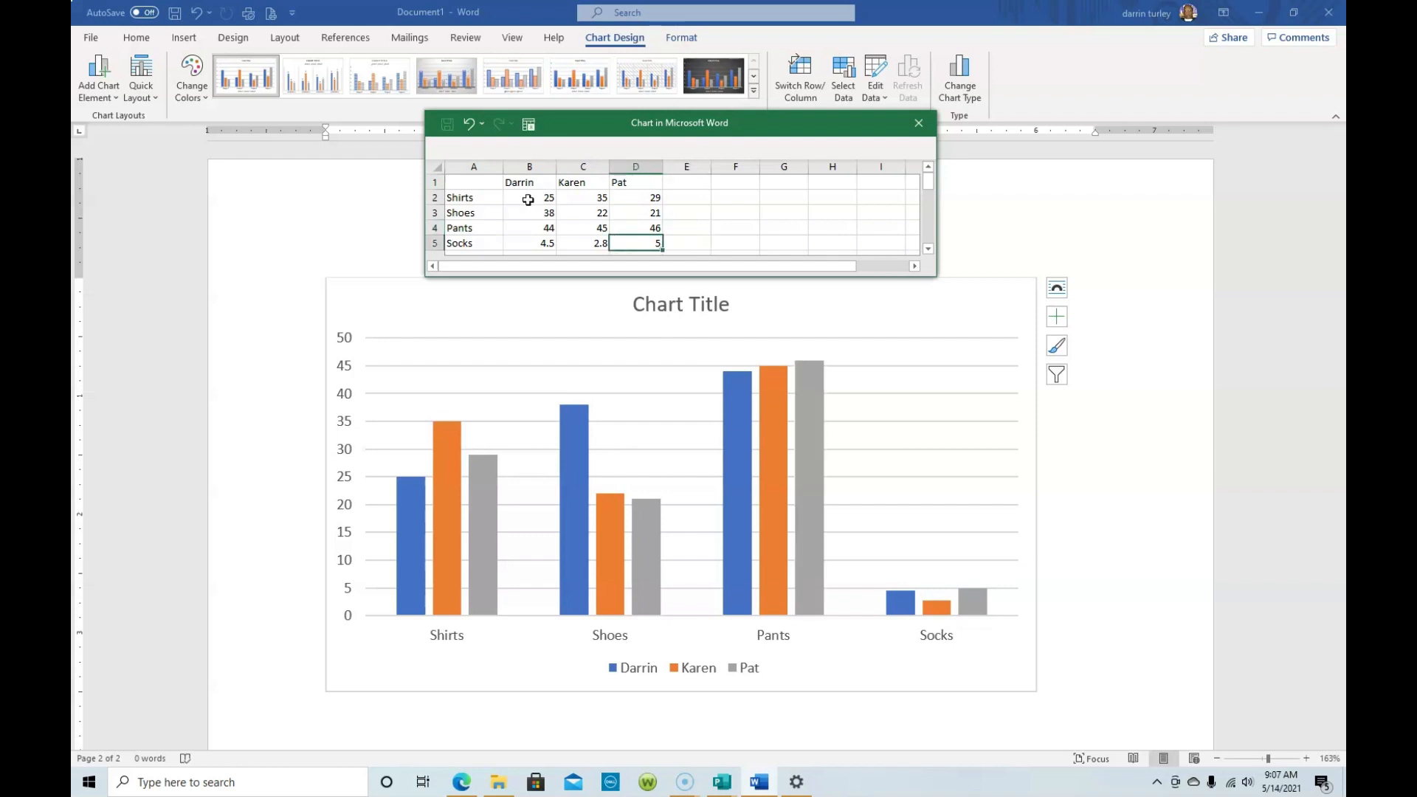
key(Left)
key(Left)
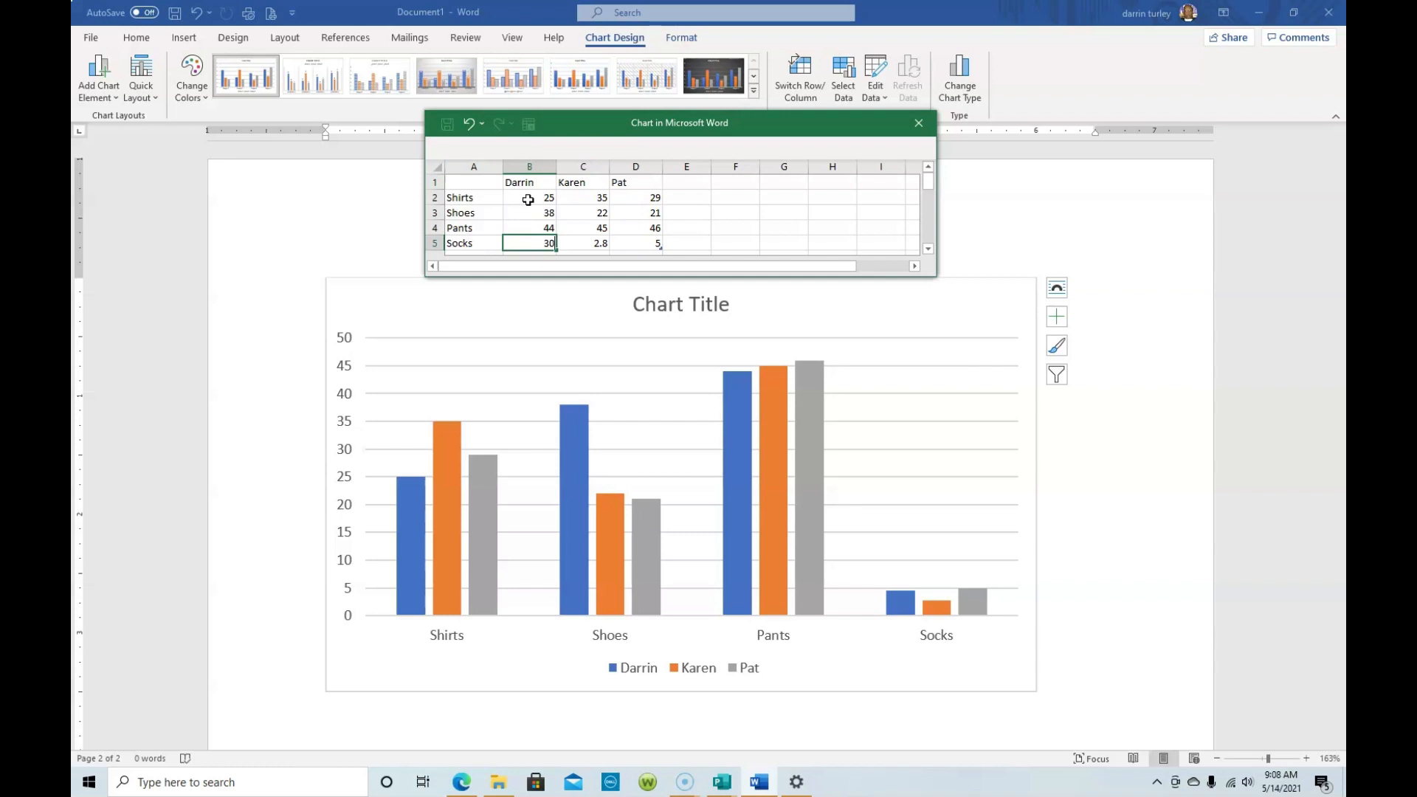
text(30)
key(Tab)
text(35)
key(Tab)
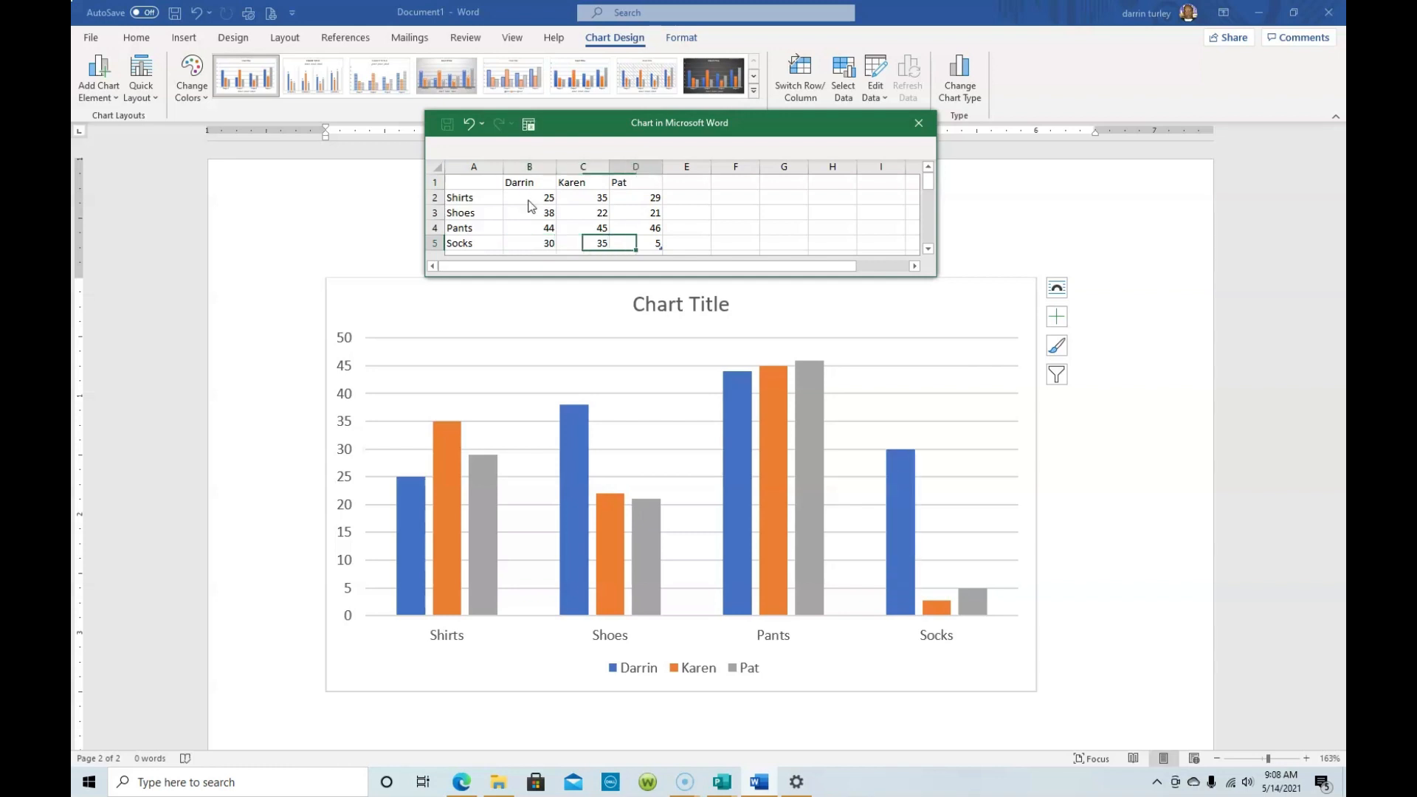
text(37)
key(Tab)
Enter 35 in E5 of the Socks row to add a fourth series, and close the chart data sheet
text(35)
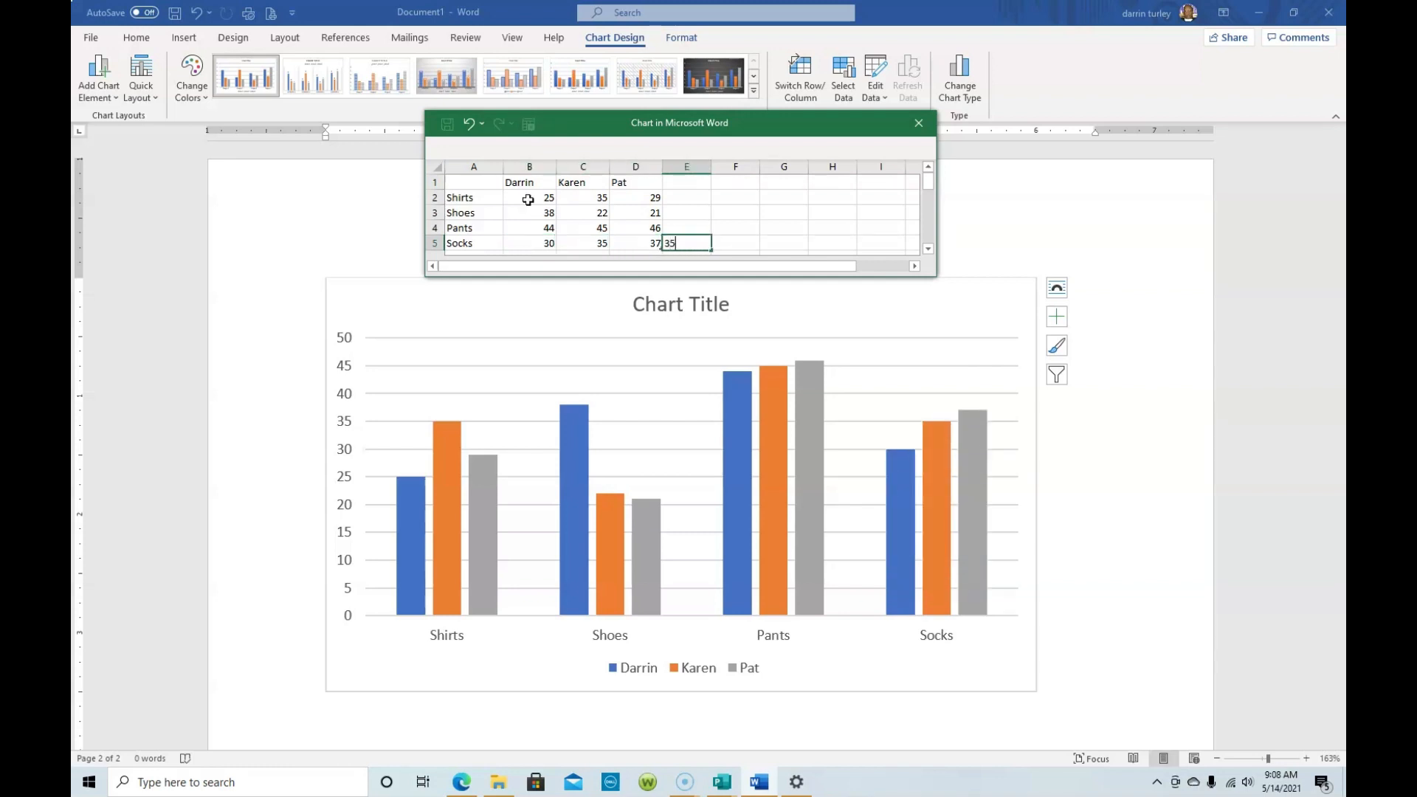
key(Tab)
click(633, 389)
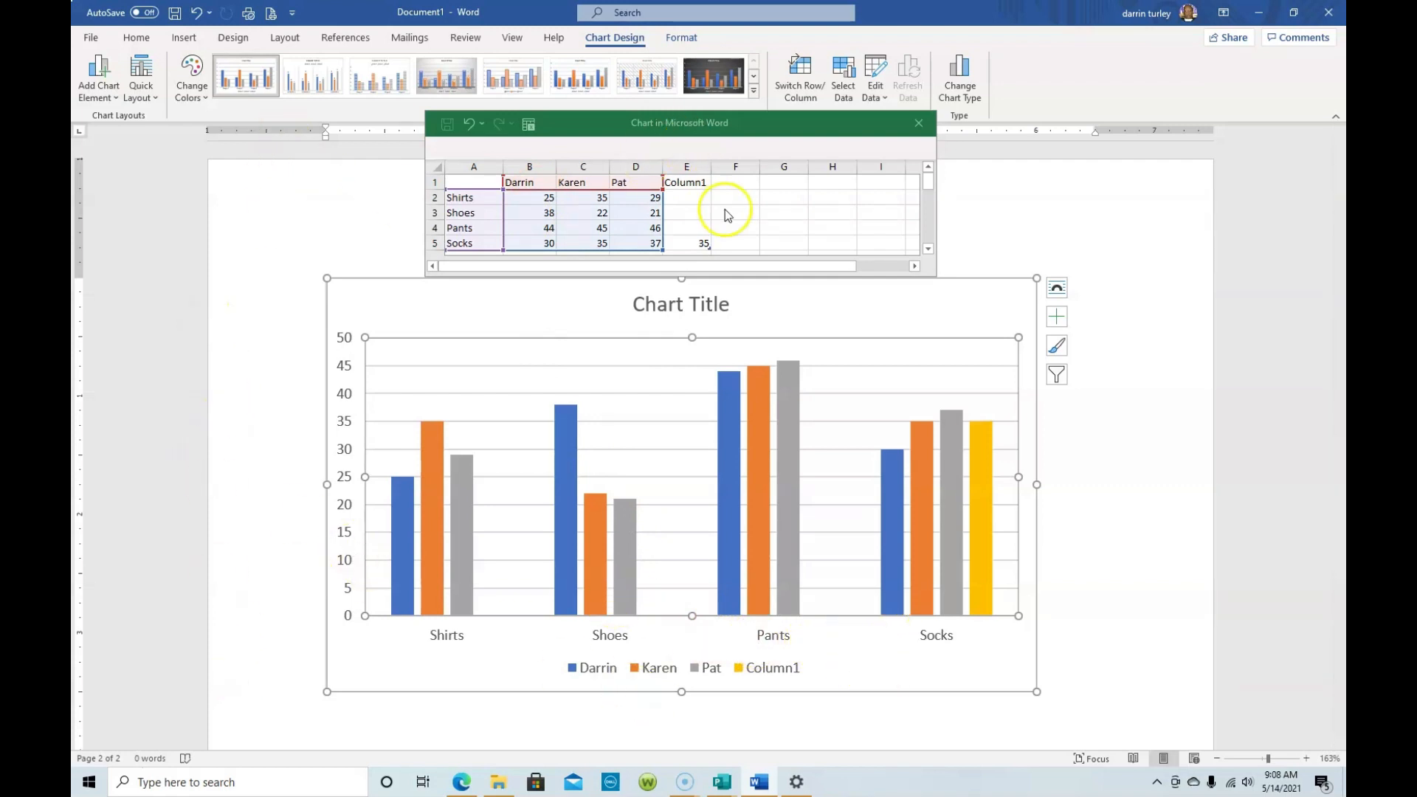
click(918, 125)
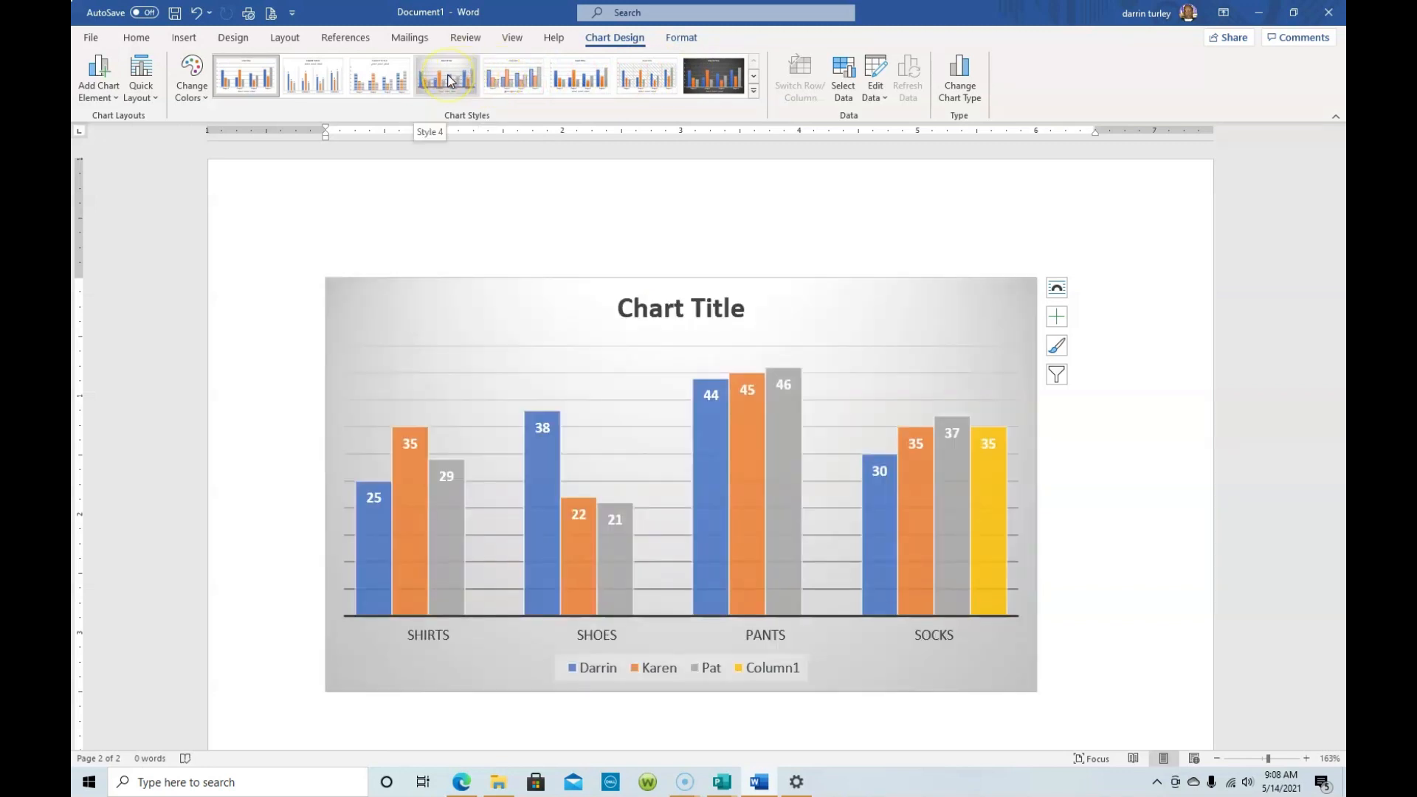
Apply chart Style 4 and recolor the series with the colorful palette that starts with orange, yellow and green
click(756, 74)
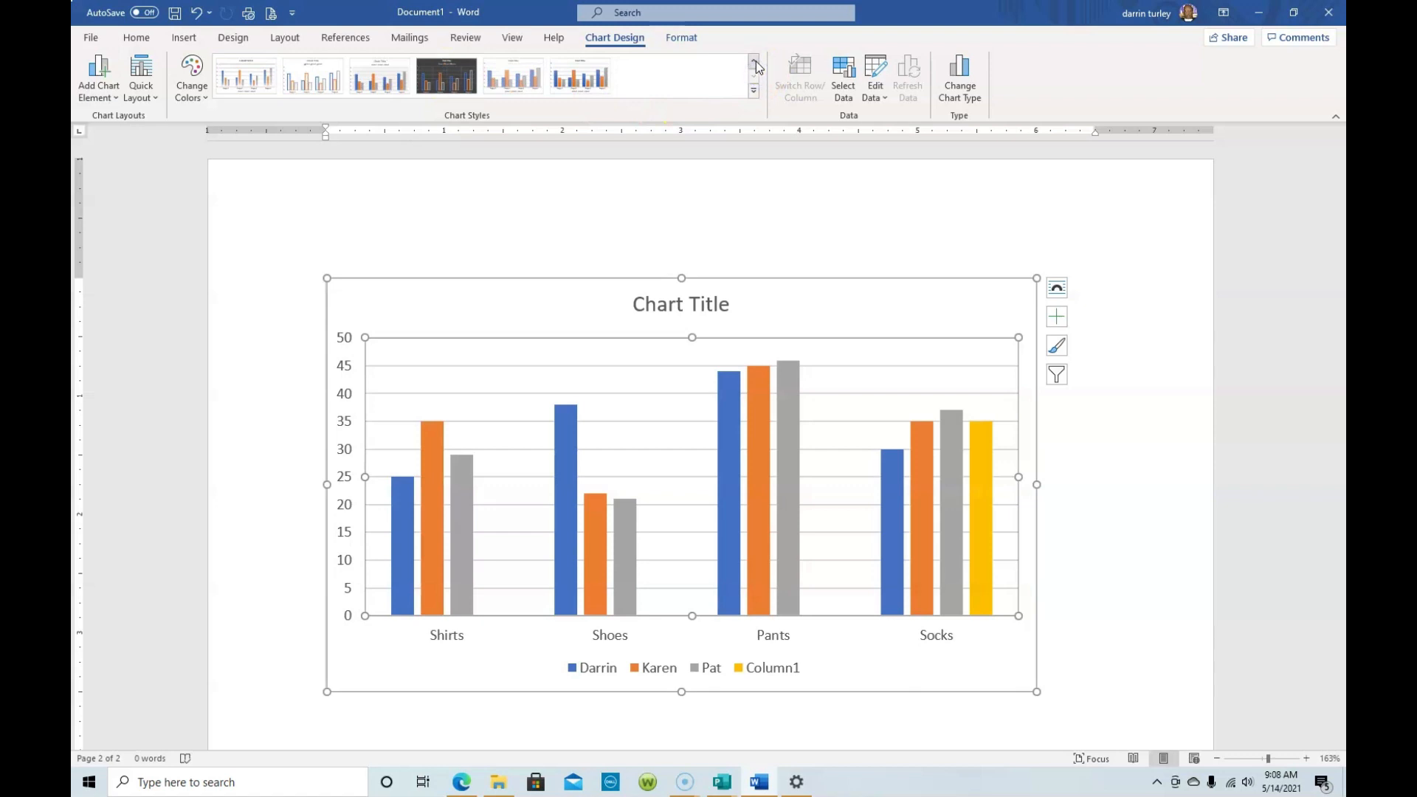
click(756, 61)
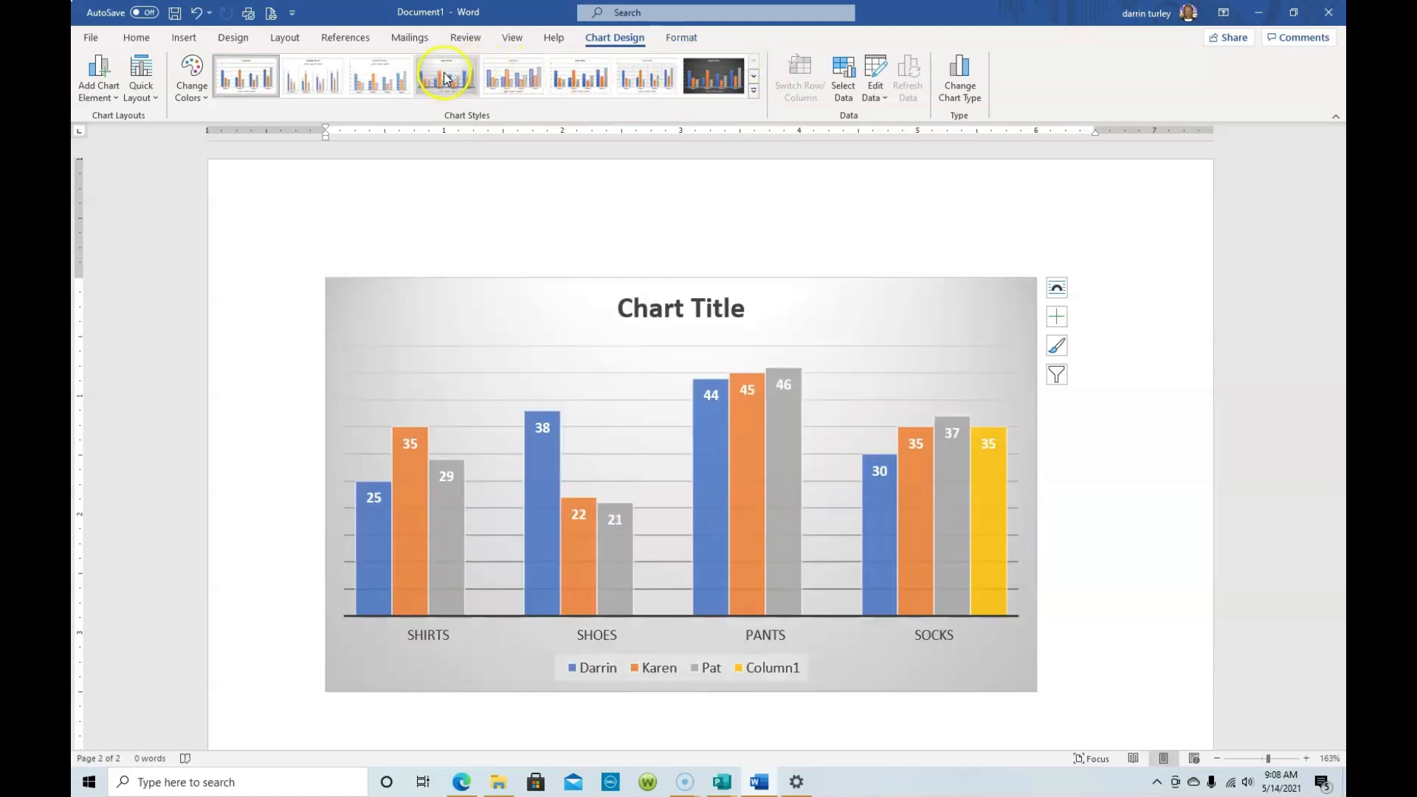
click(445, 77)
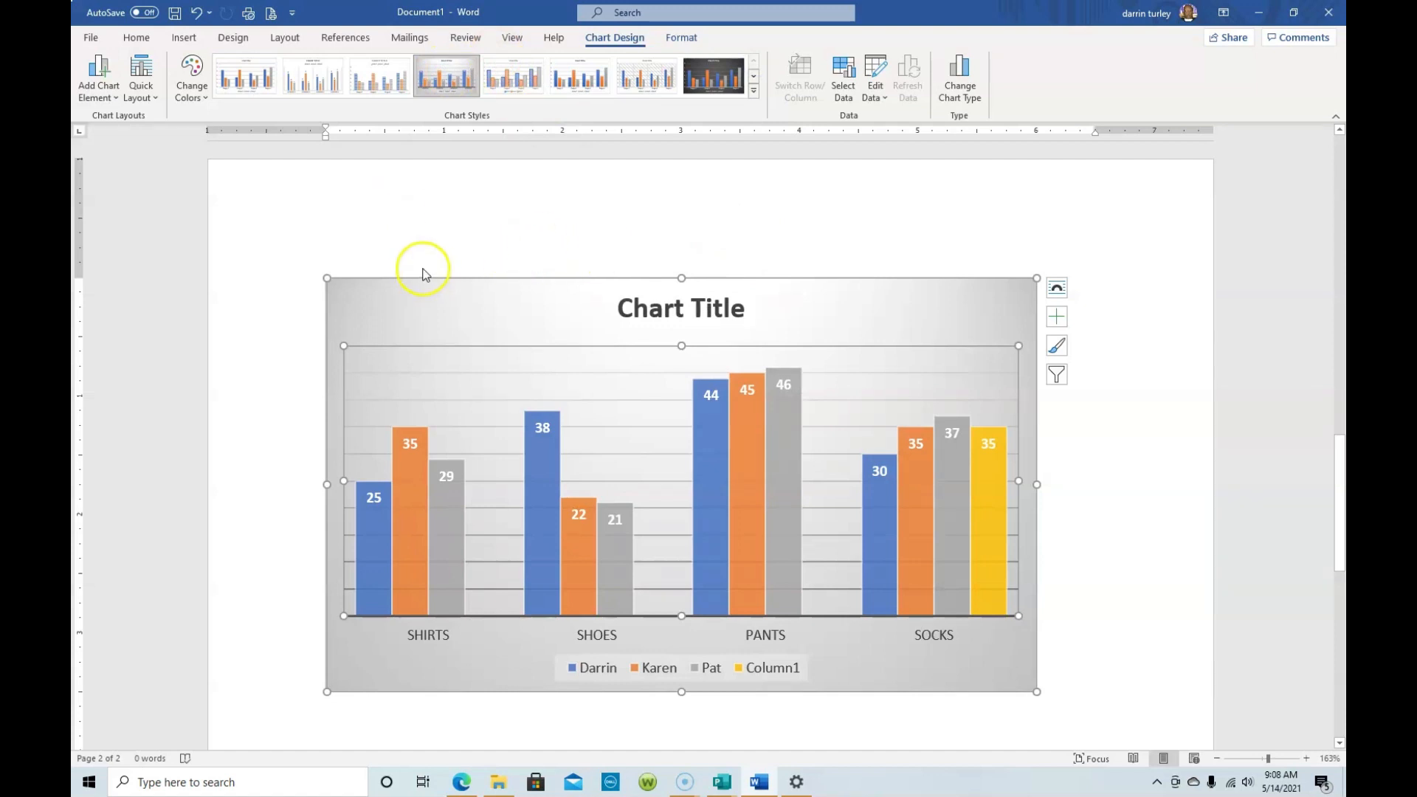
click(200, 93)
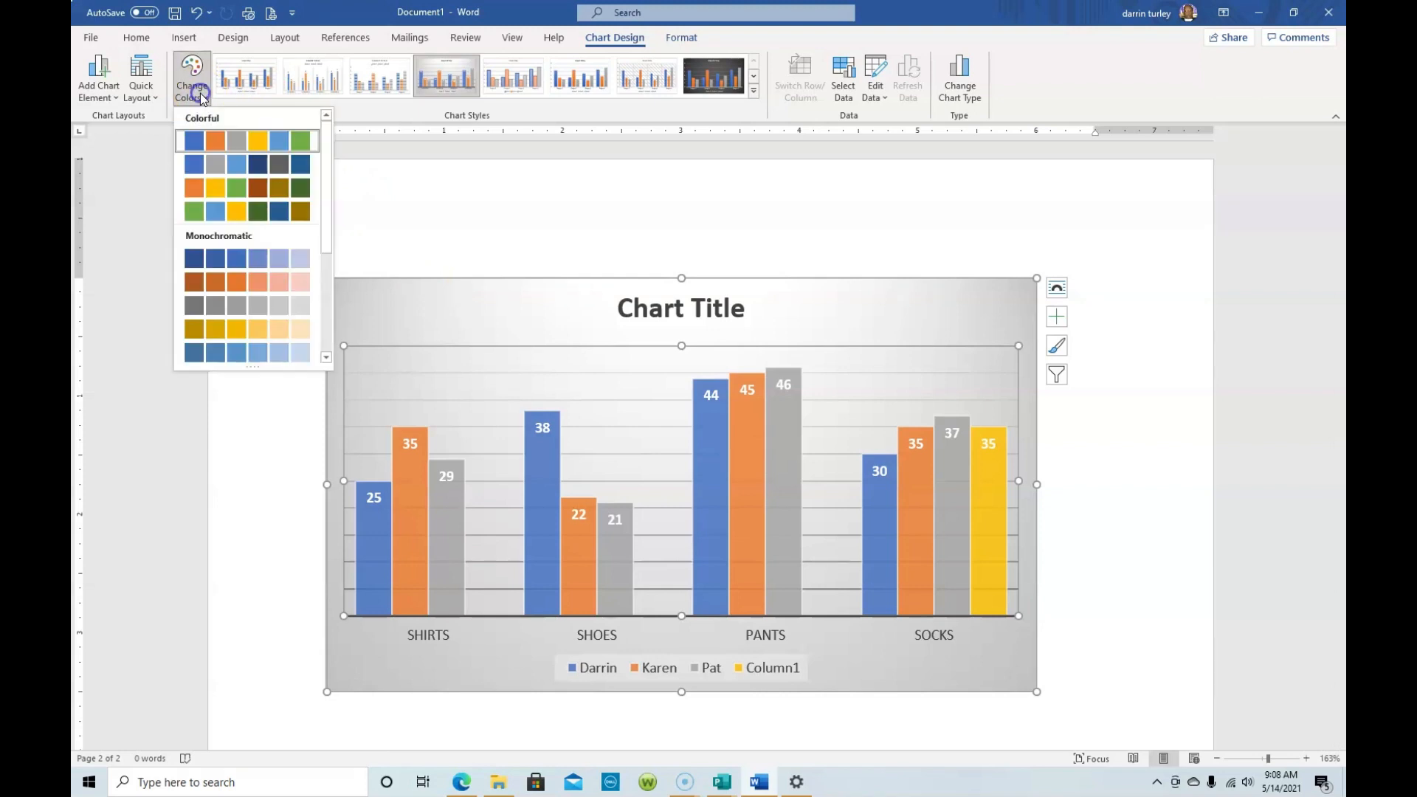
click(215, 189)
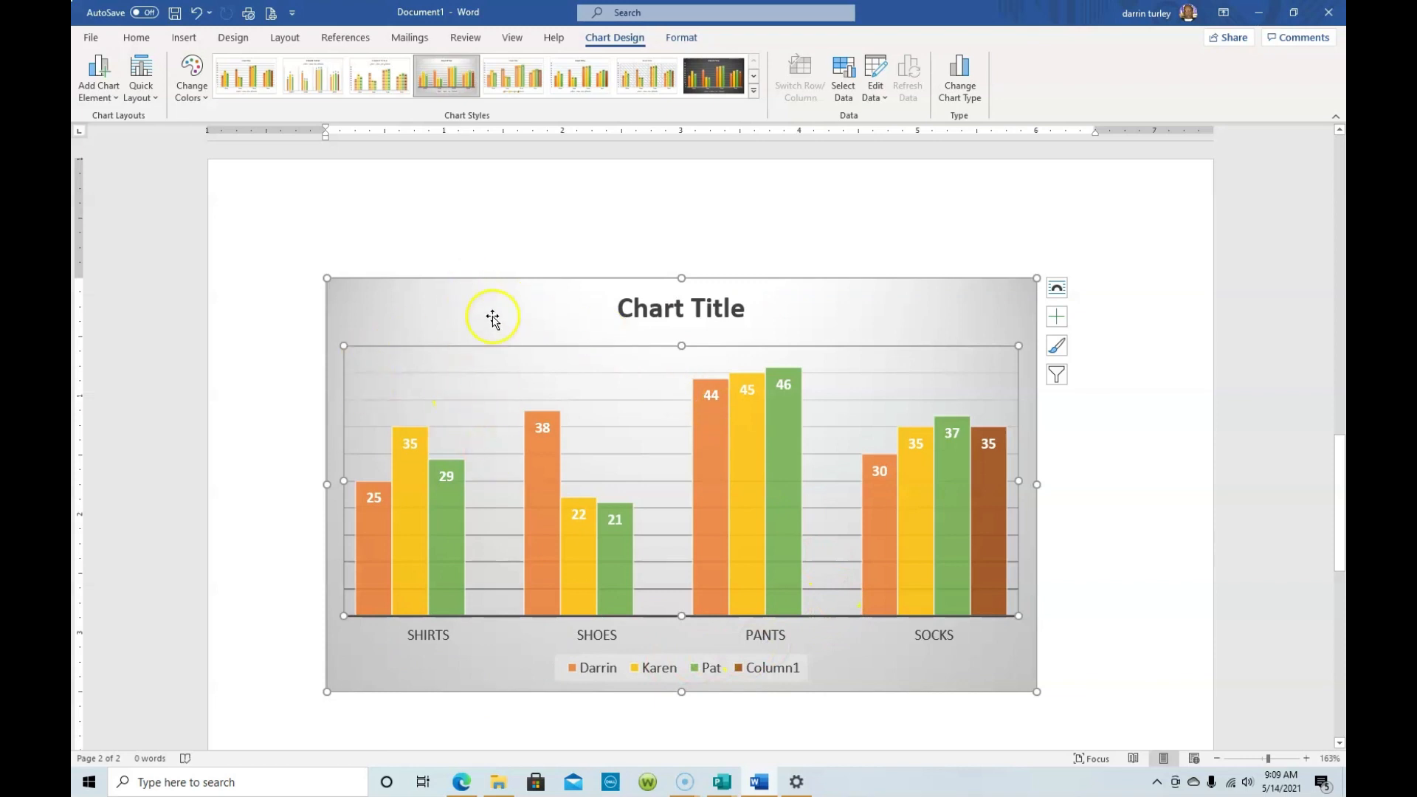
Examine the chart element options for axes, data table and legend, previewing the primary horizontal and primary vertical axes
click(116, 97)
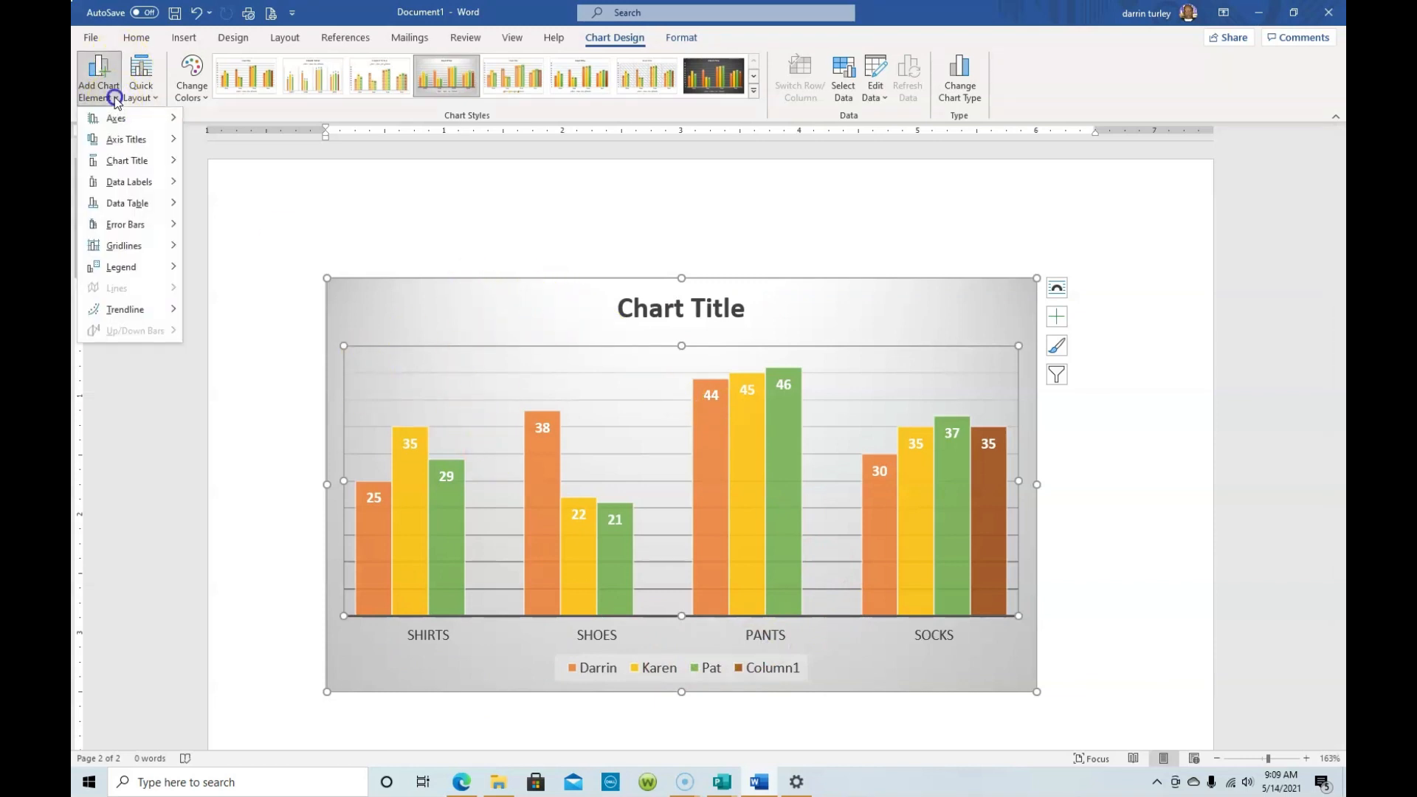
mouse_move(128, 125)
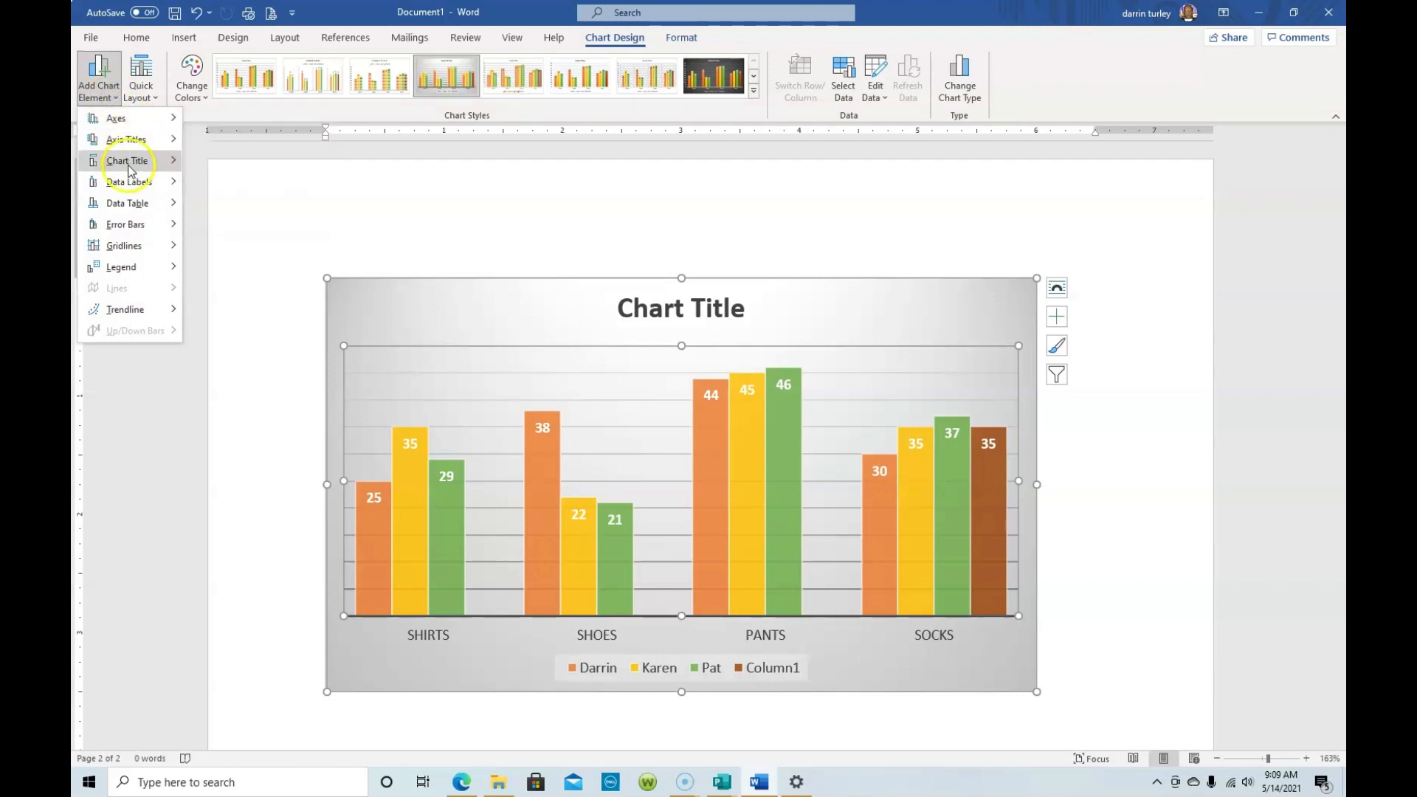
mouse_move(131, 187)
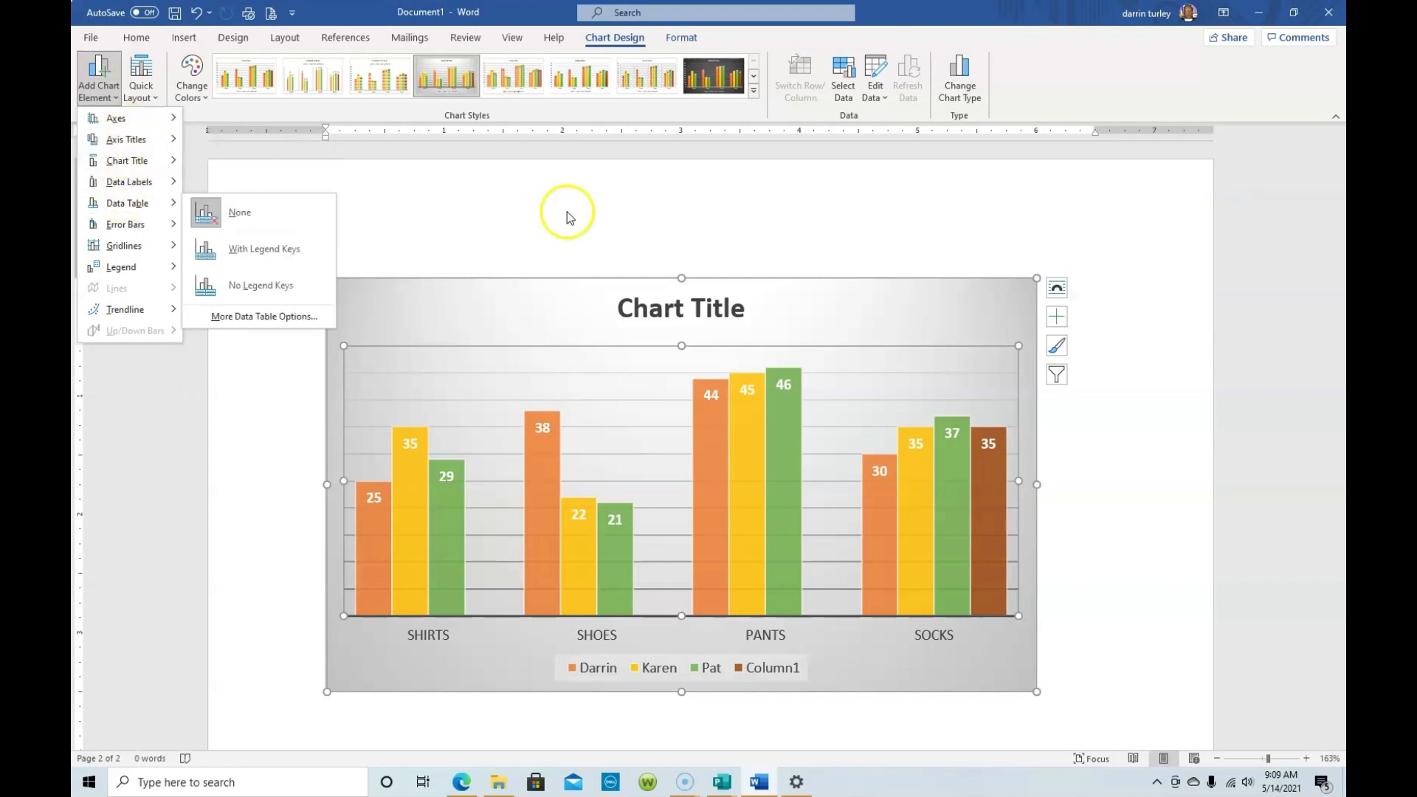
click(101, 759)
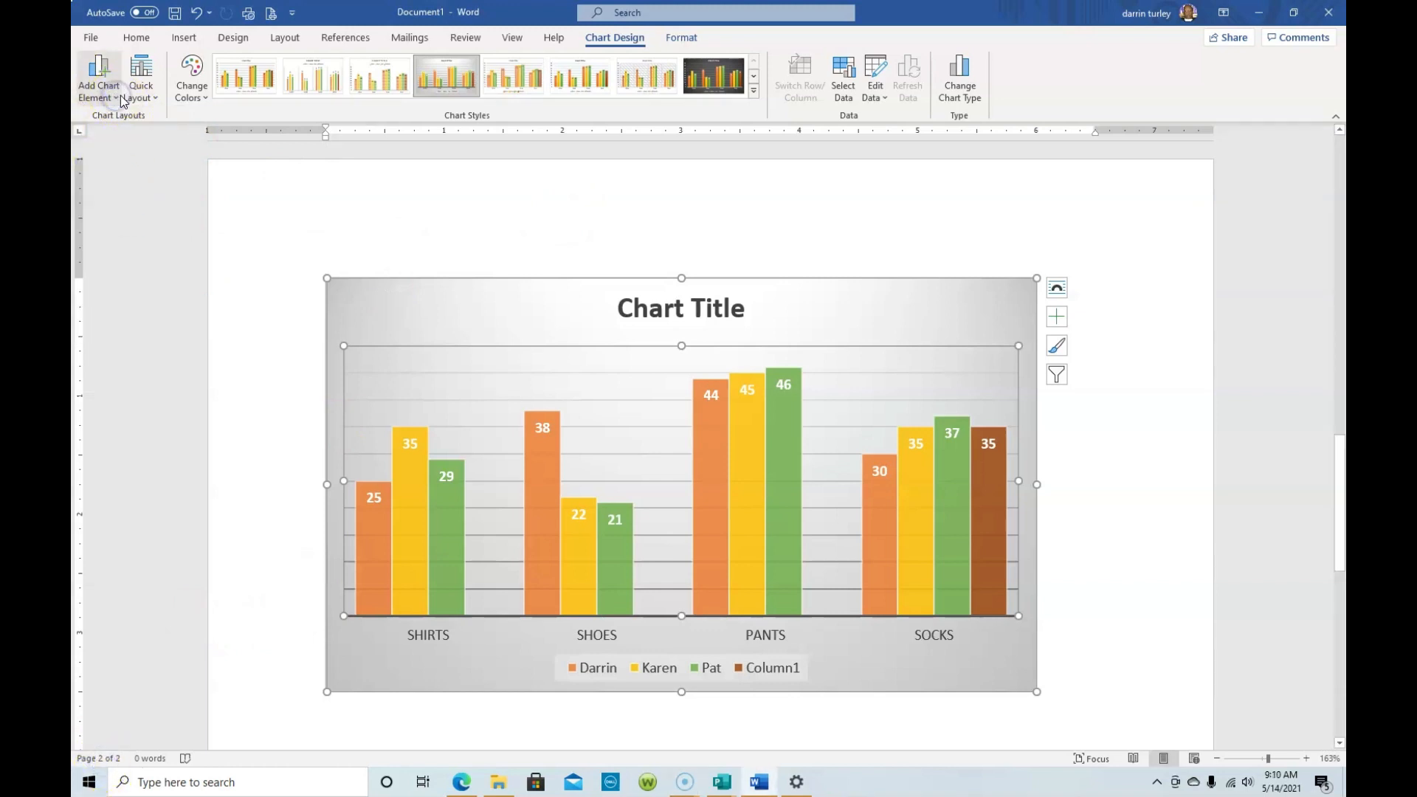
click(103, 89)
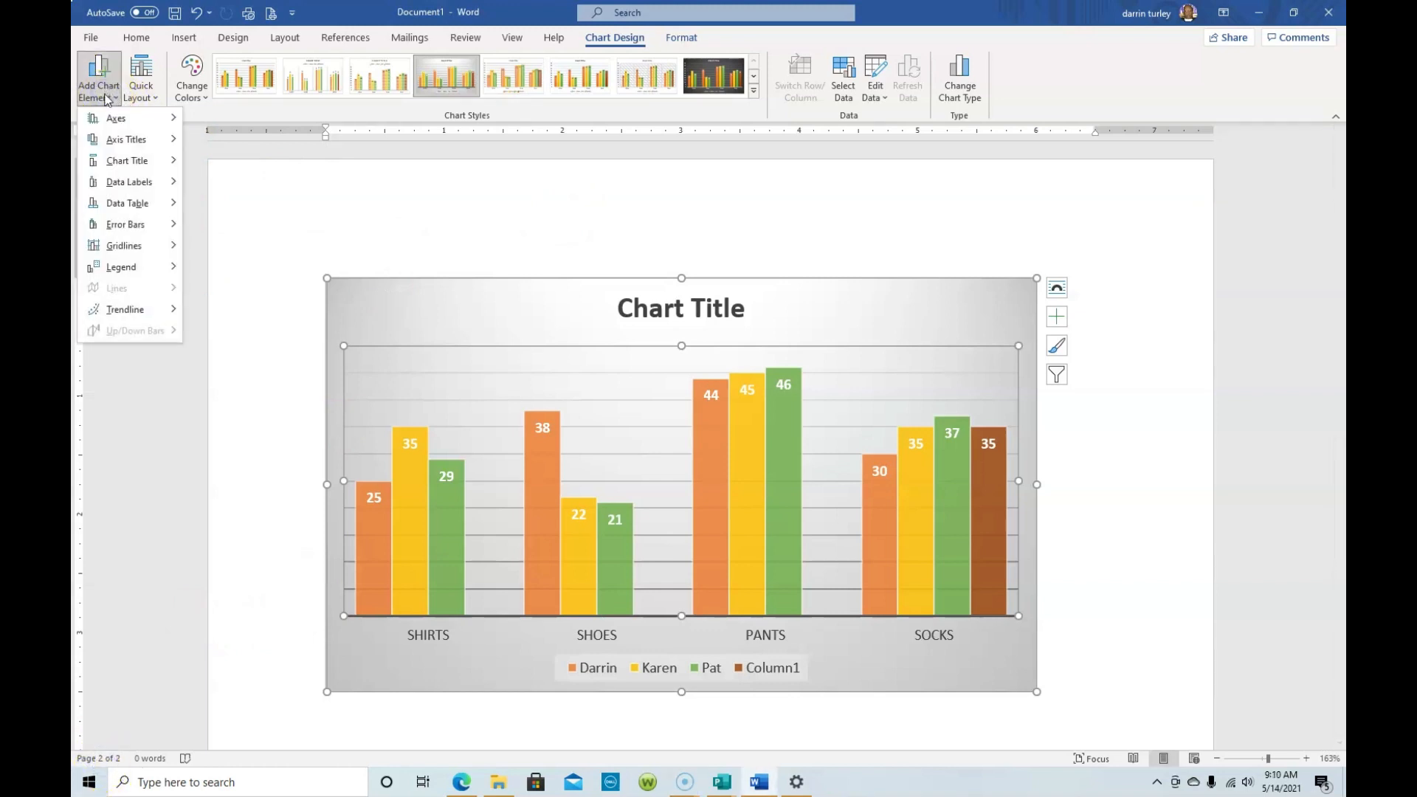
click(125, 119)
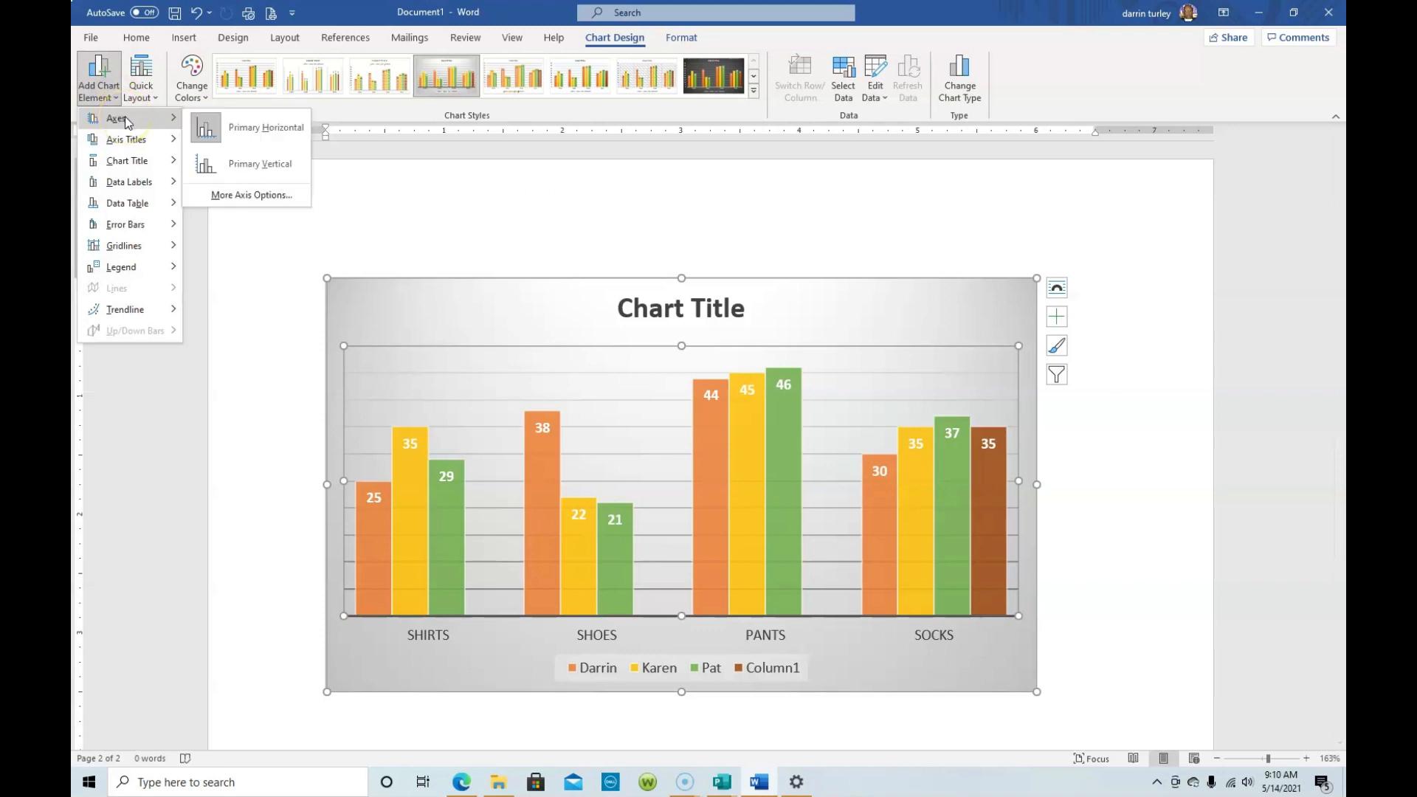
click(251, 127)
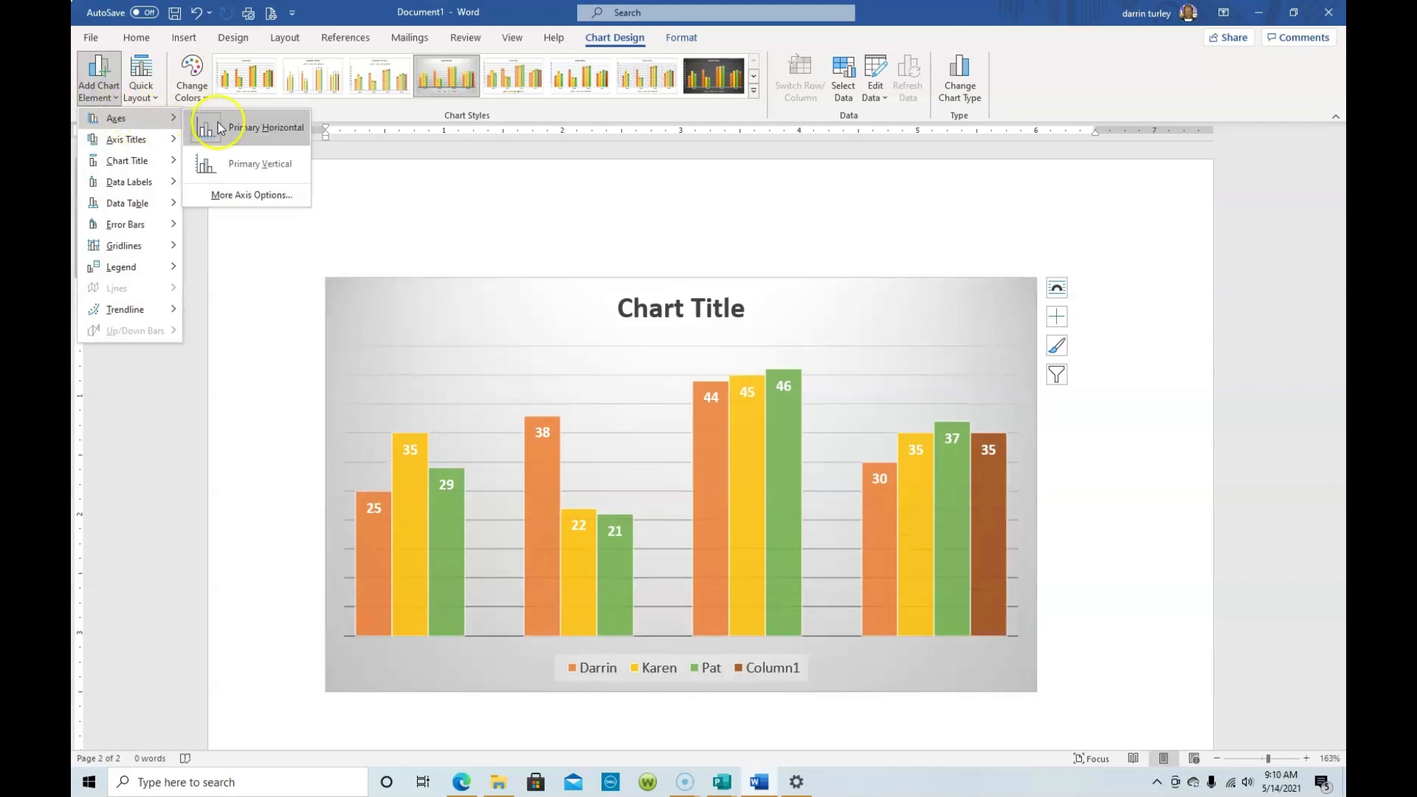
click(247, 173)
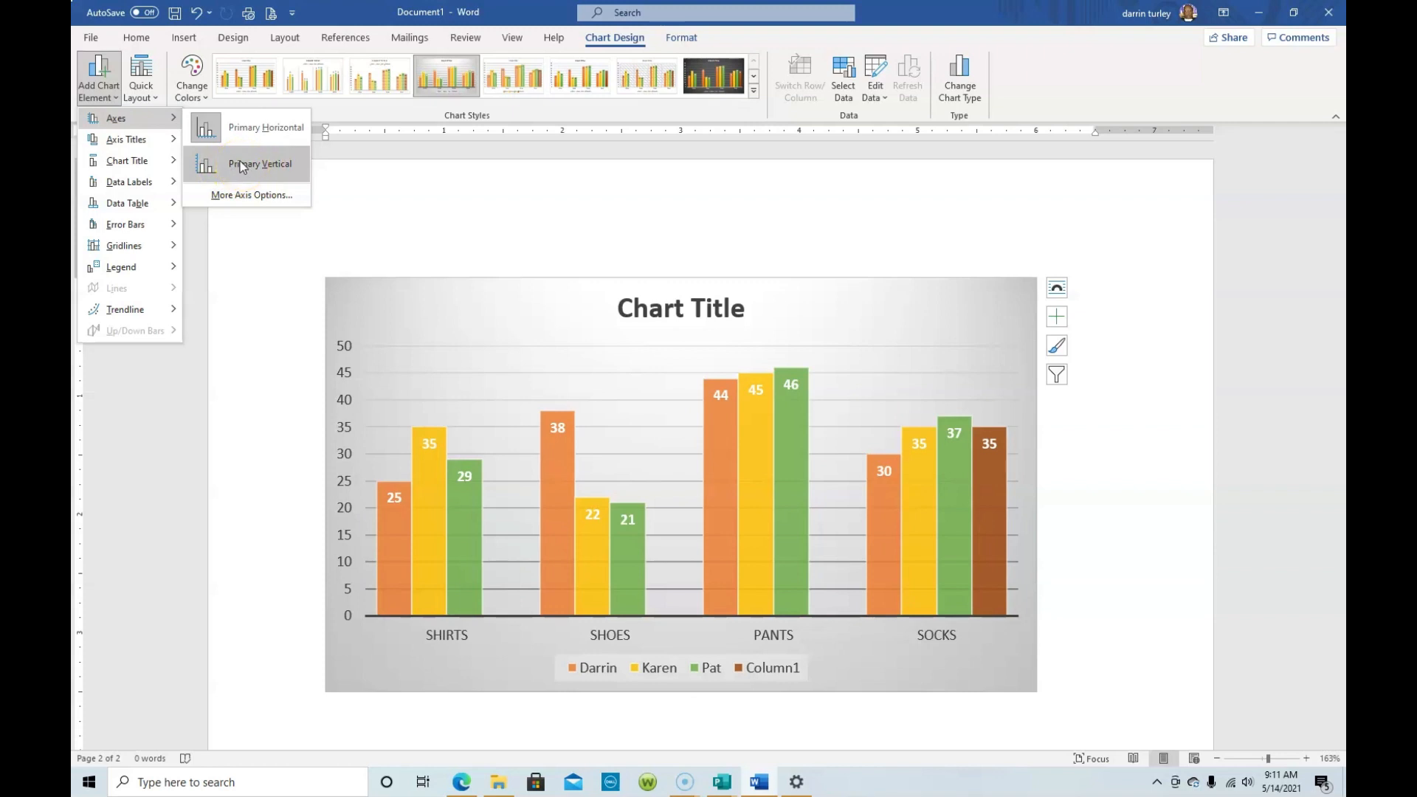
click(241, 161)
click(127, 144)
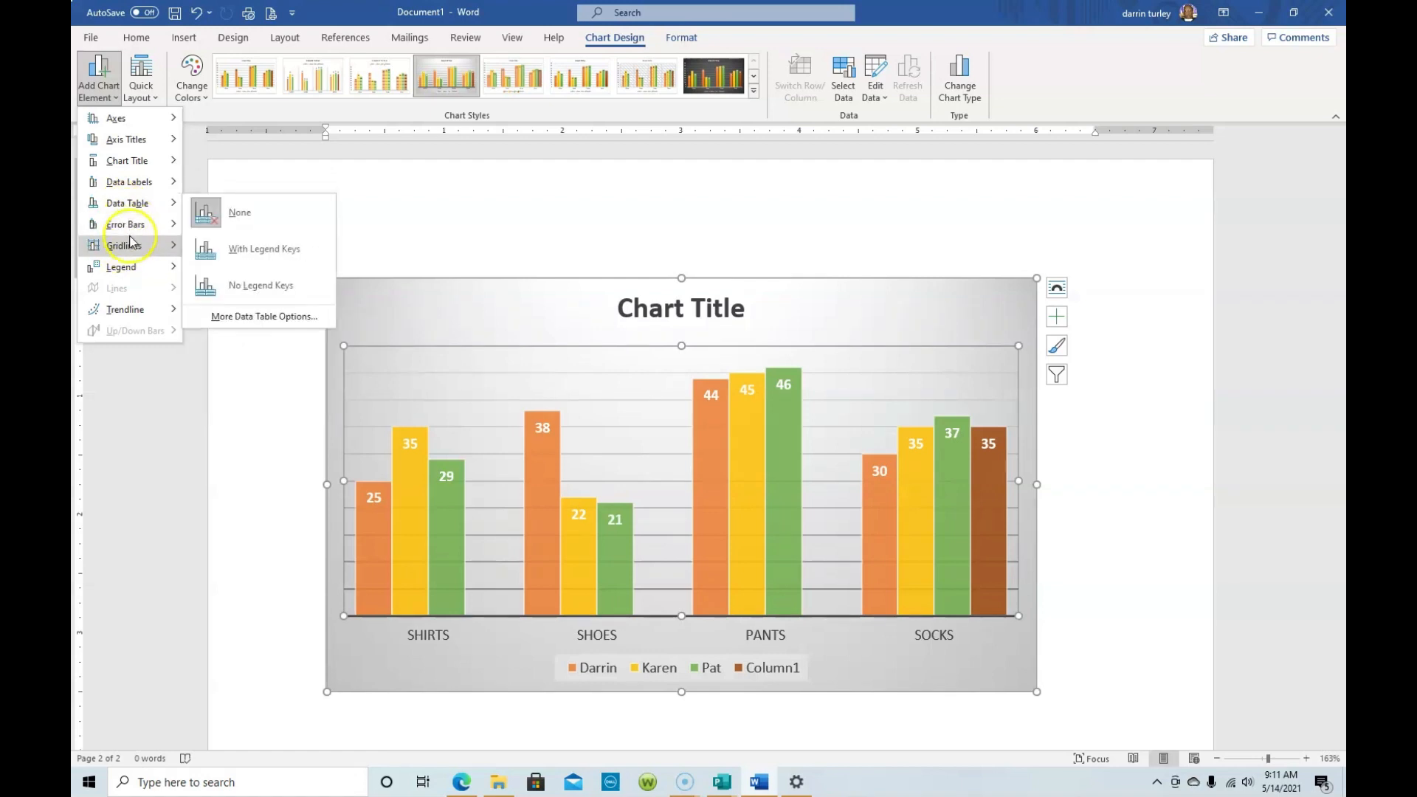
mouse_move(126, 266)
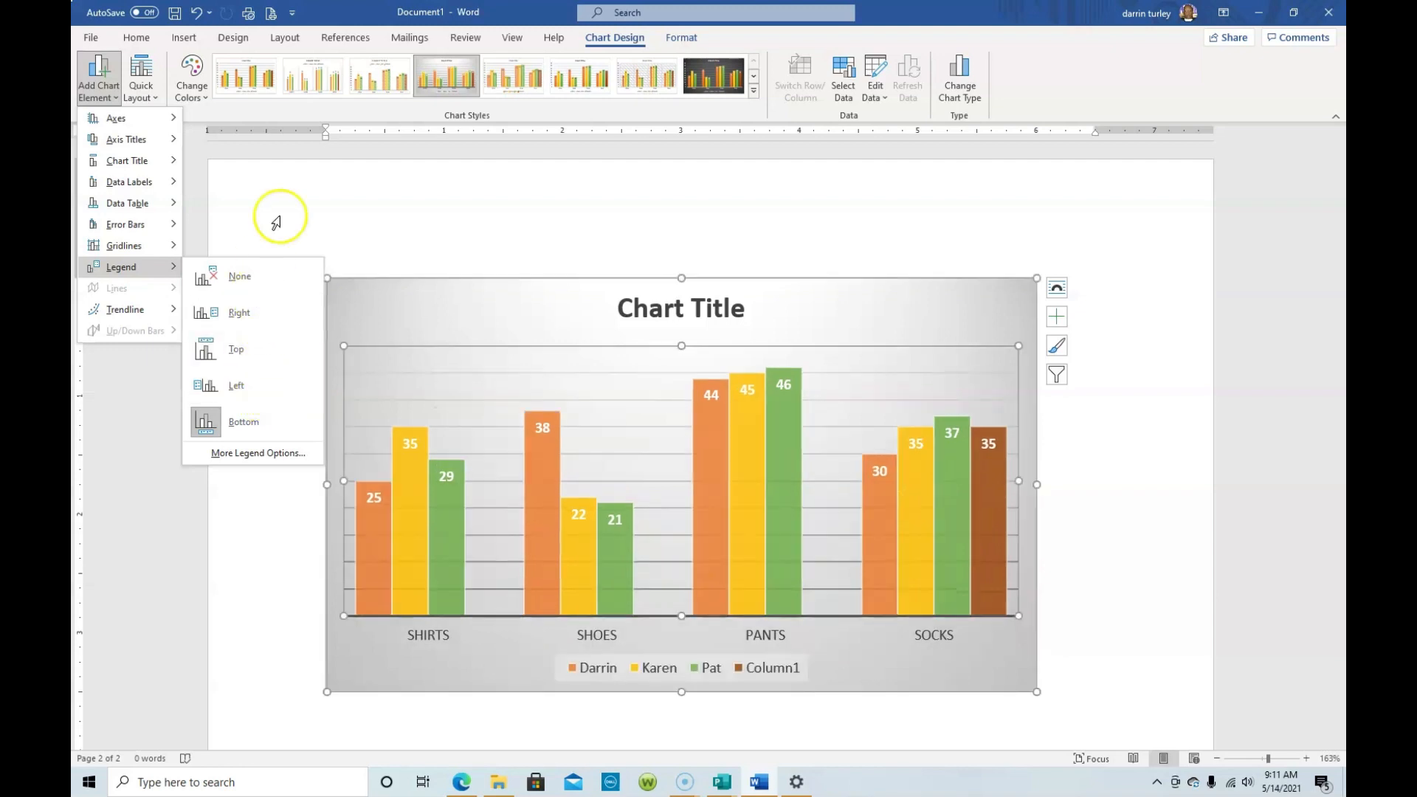
click(279, 217)
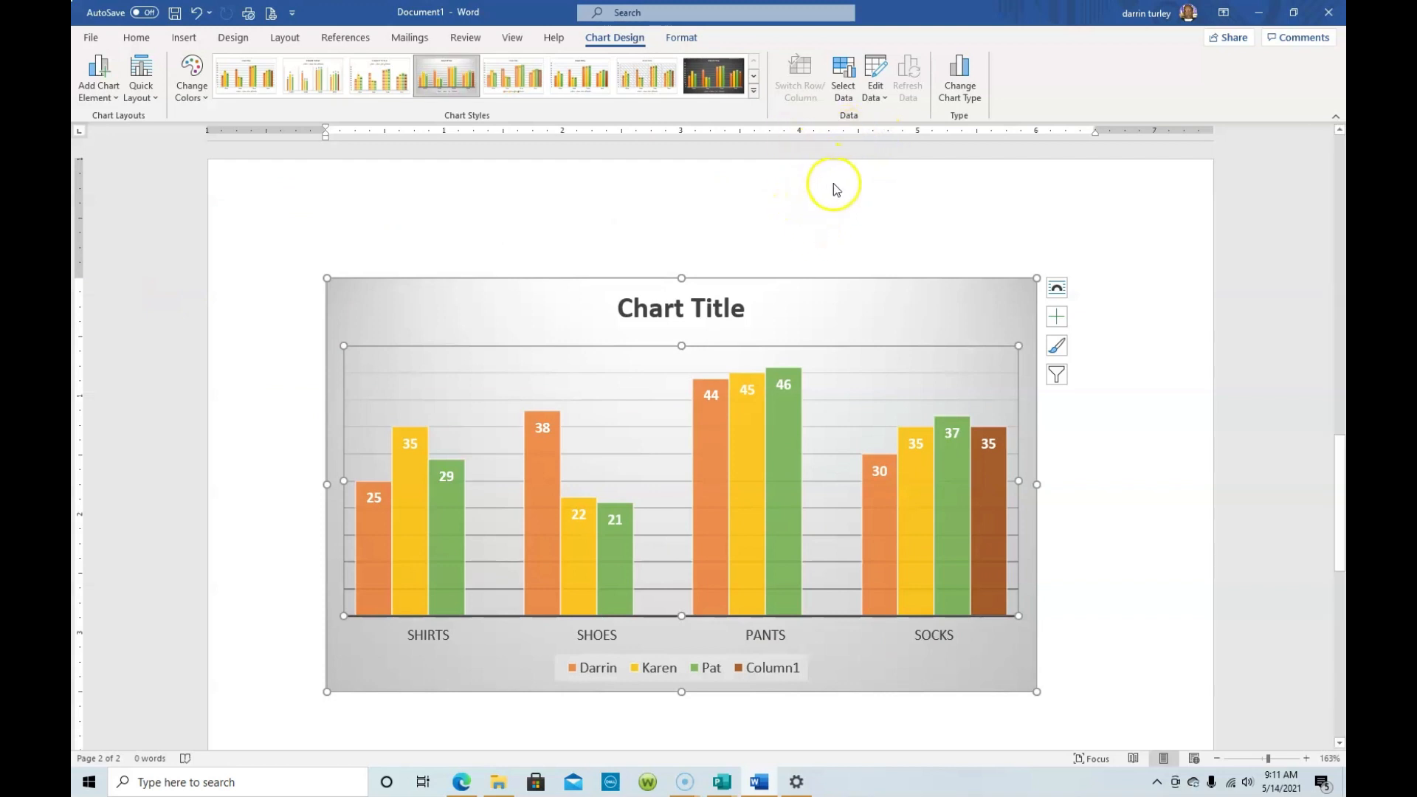
Reopen the chart data, set the Column1 values for Shirts, Shoes and Pants in E2 to E4 to 44, and close the sheet
click(884, 96)
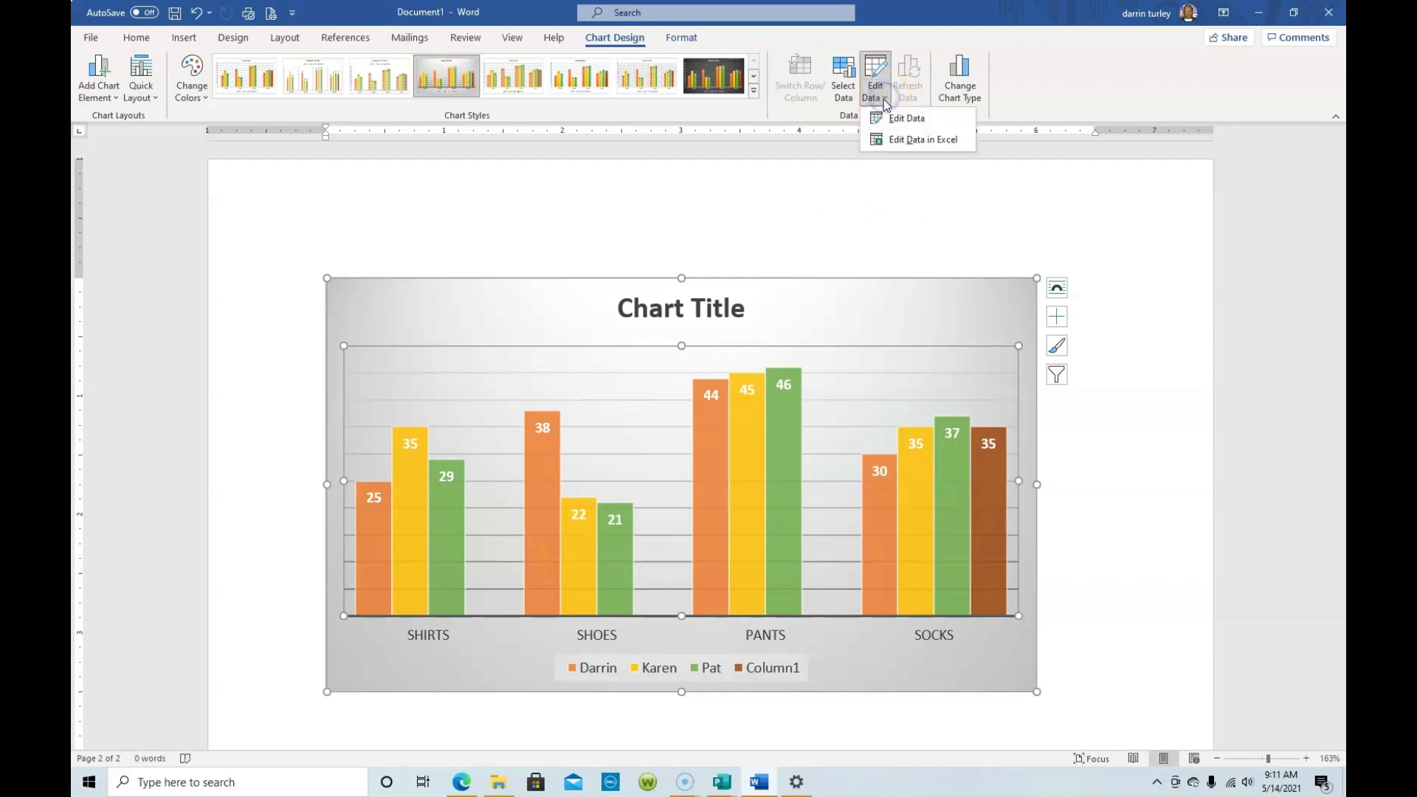
click(907, 120)
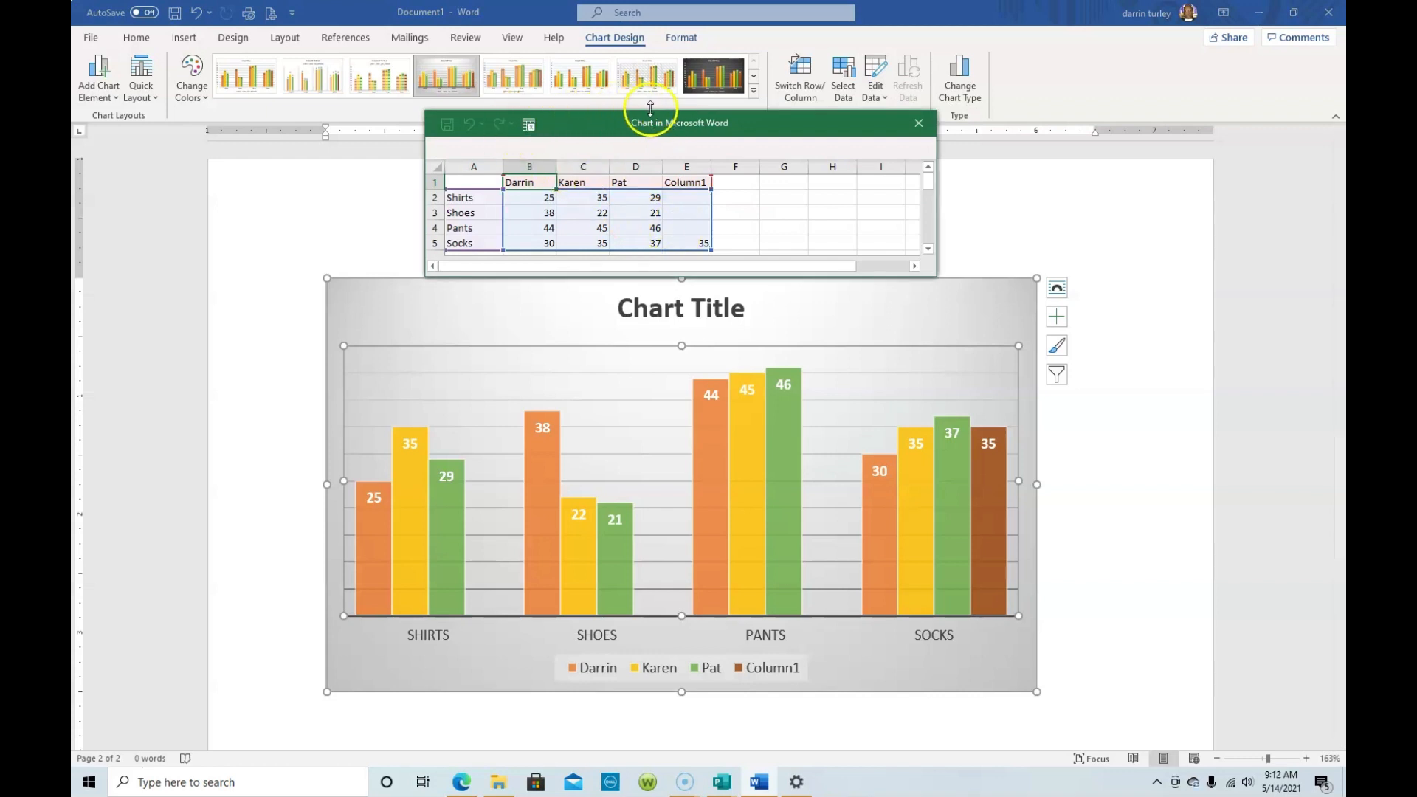
click(686, 196)
click(677, 168)
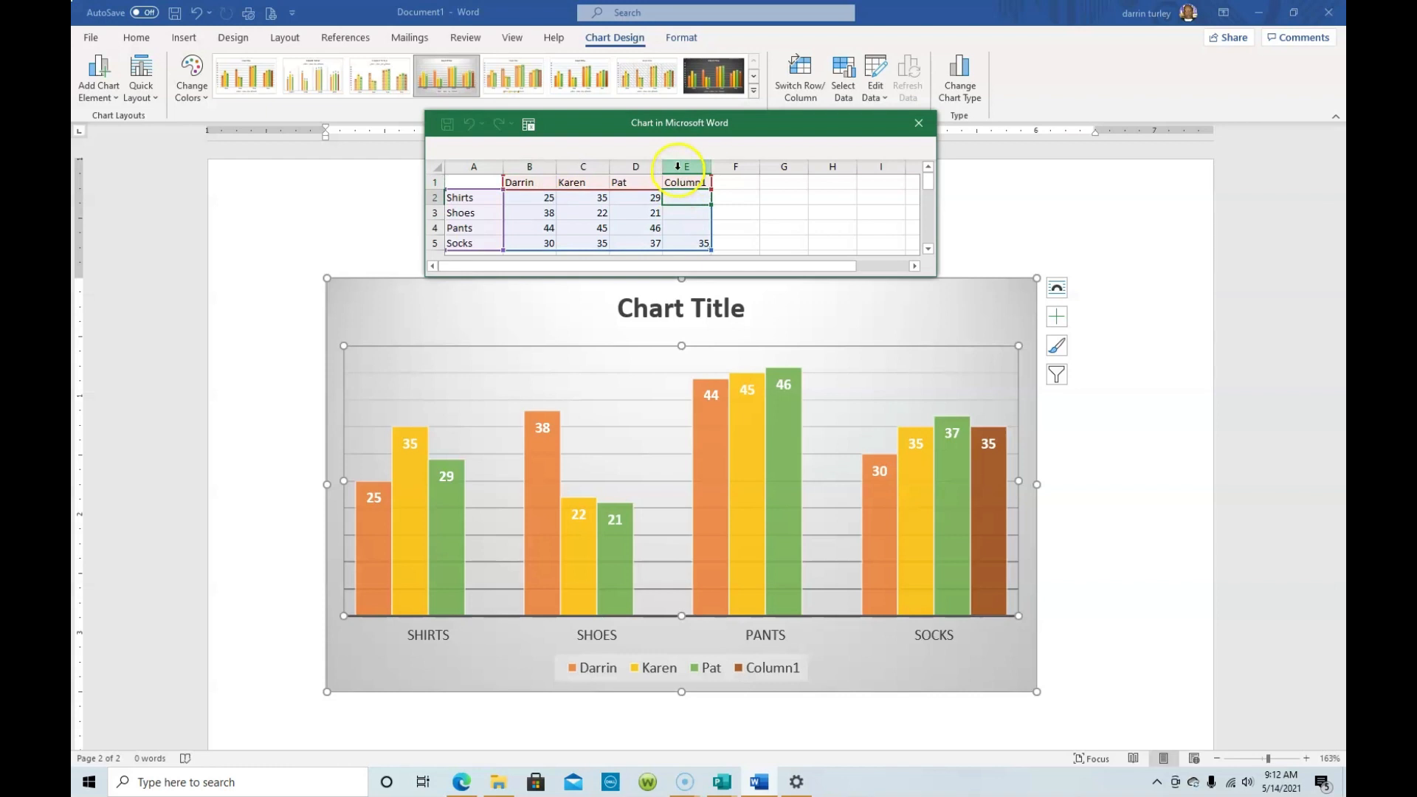
click(687, 198)
text(44)
key(Return)
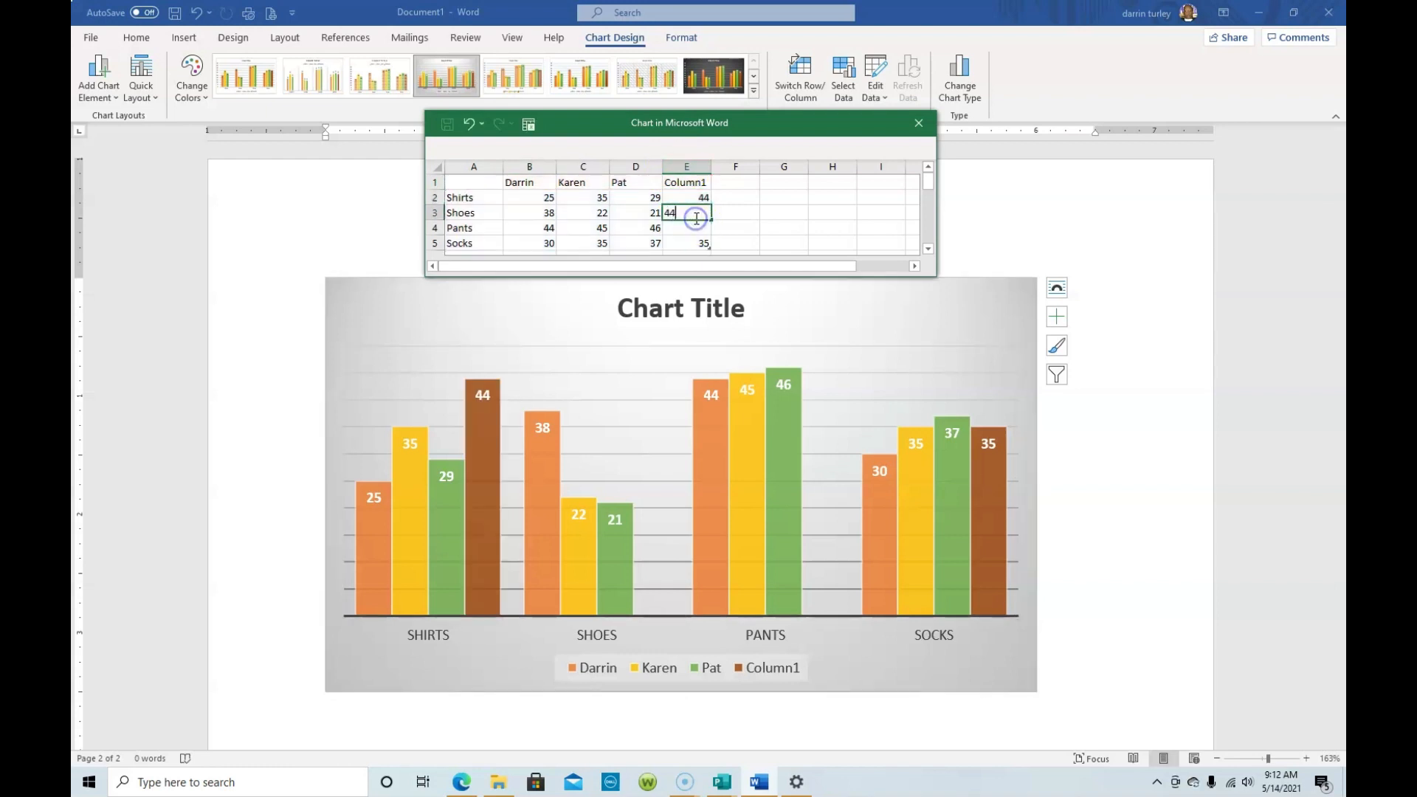
text(44)
key(Return)
text(44)
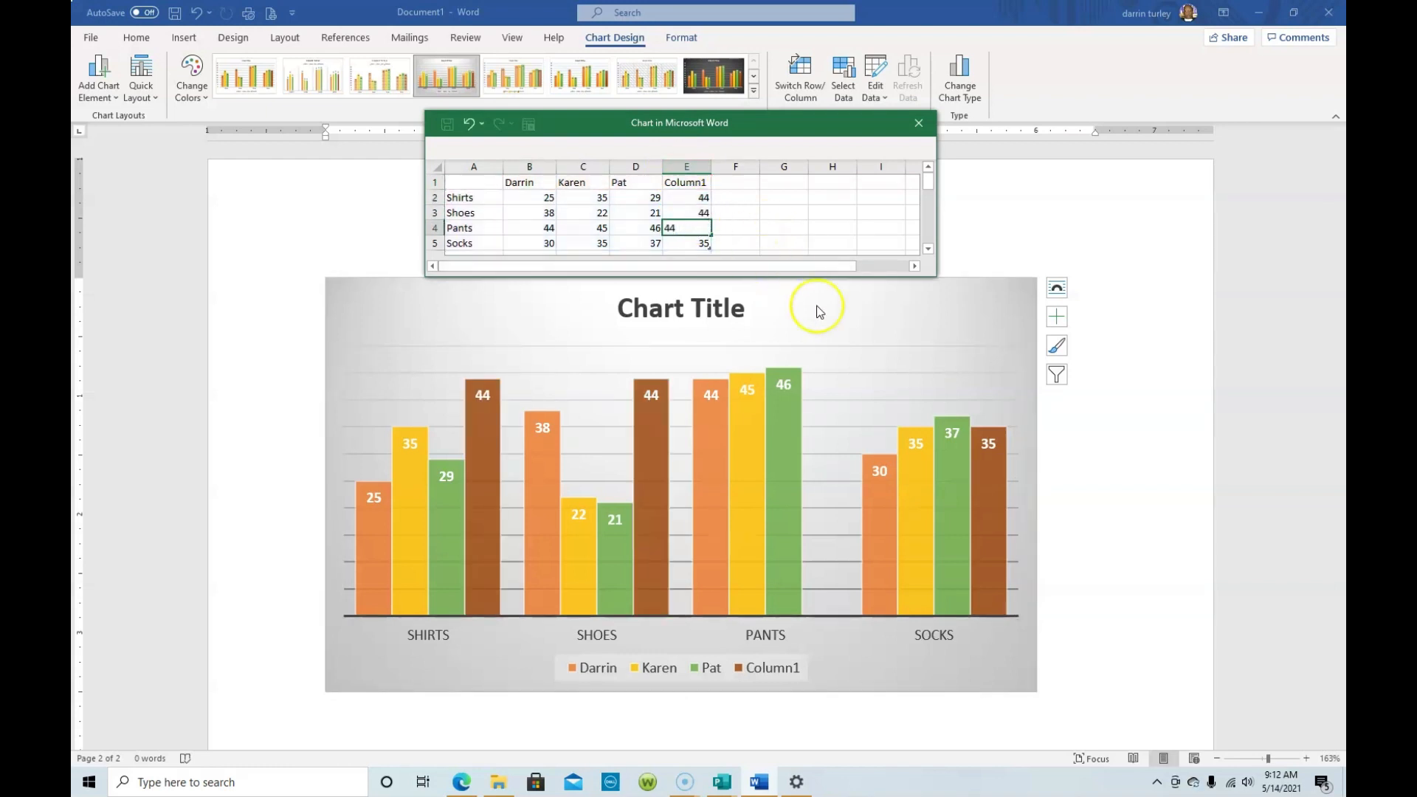
click(803, 199)
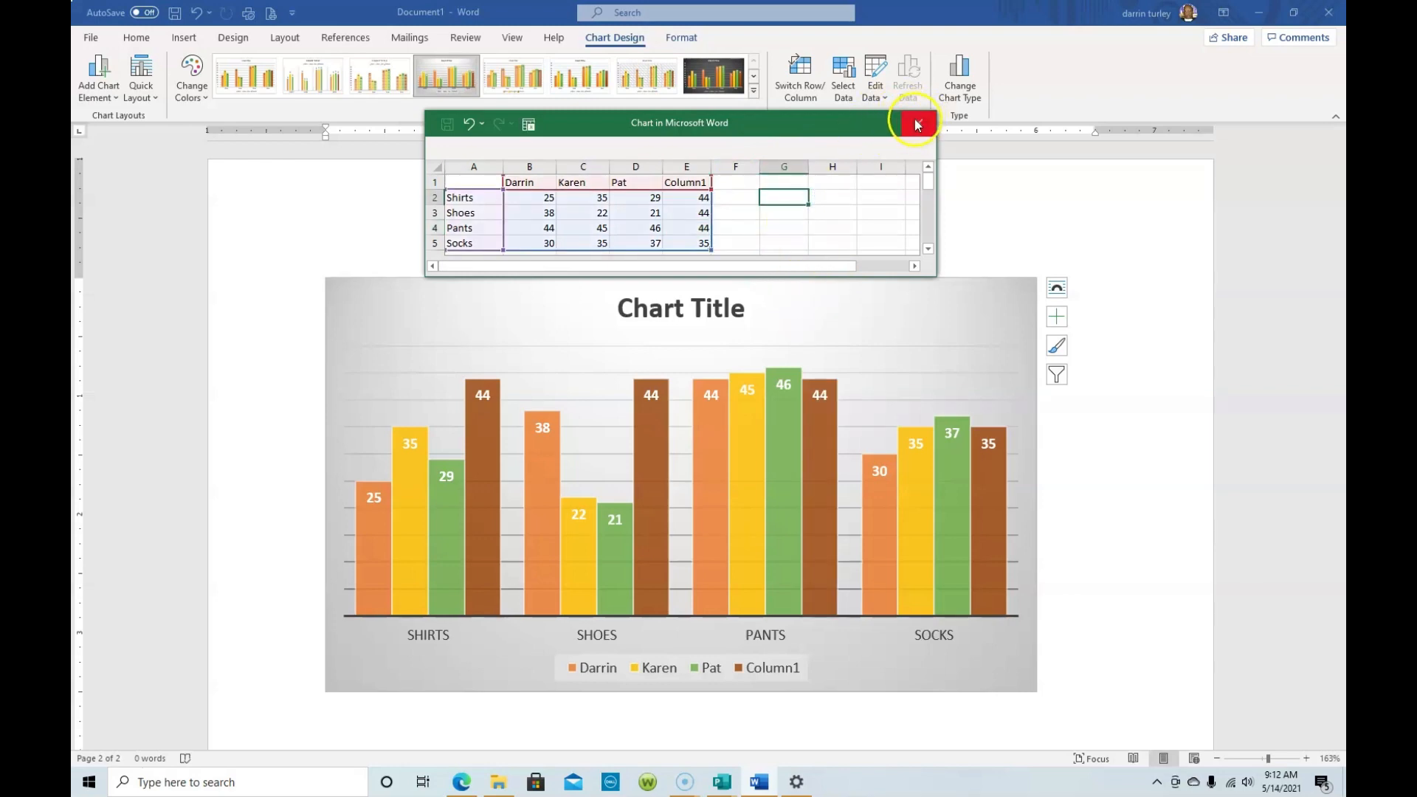
click(916, 123)
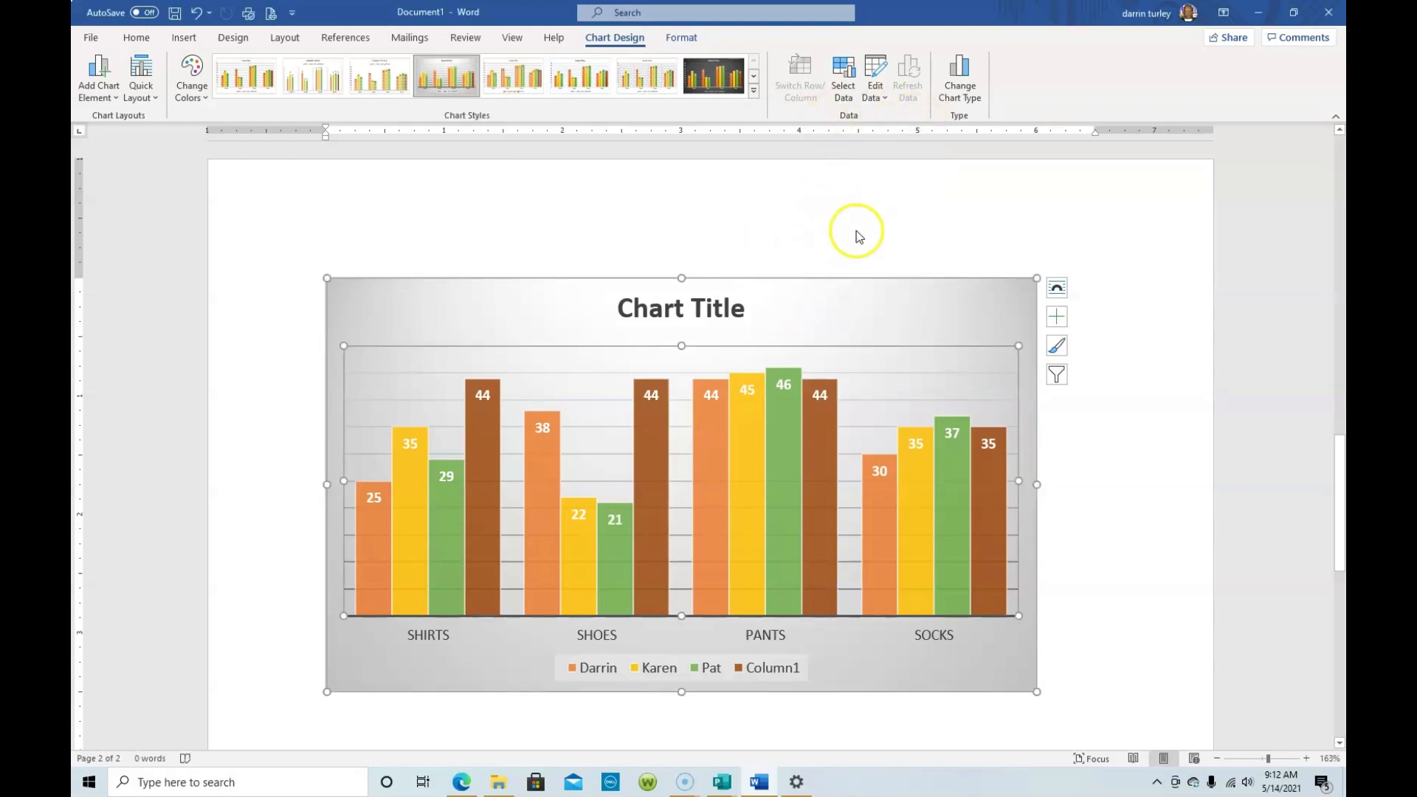